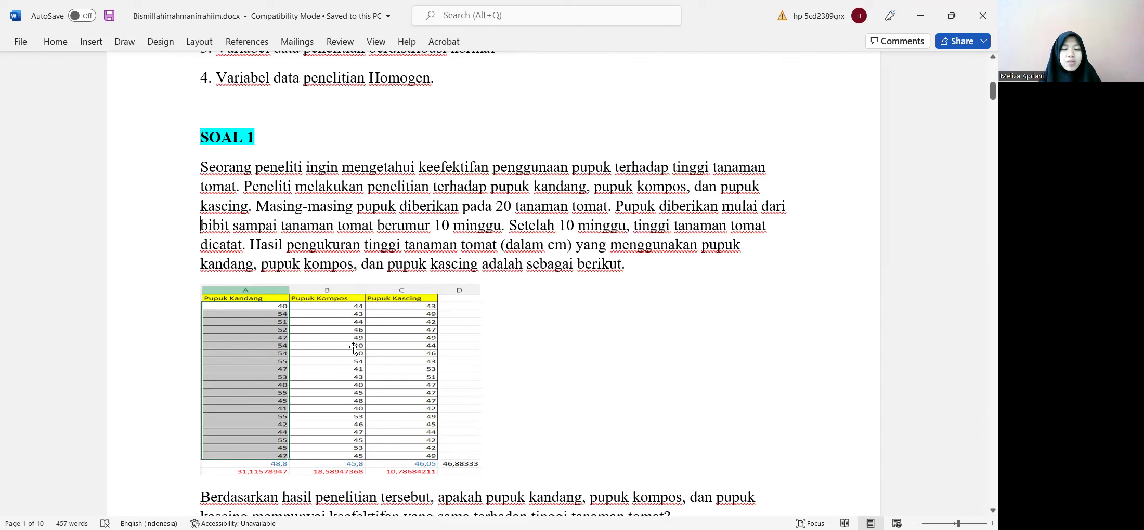
# Review the SOAL 1 fertilizer problem, its data table and the One Way ANOVA requirements in the document
pyautogui.scroll(-1, 343, 355)
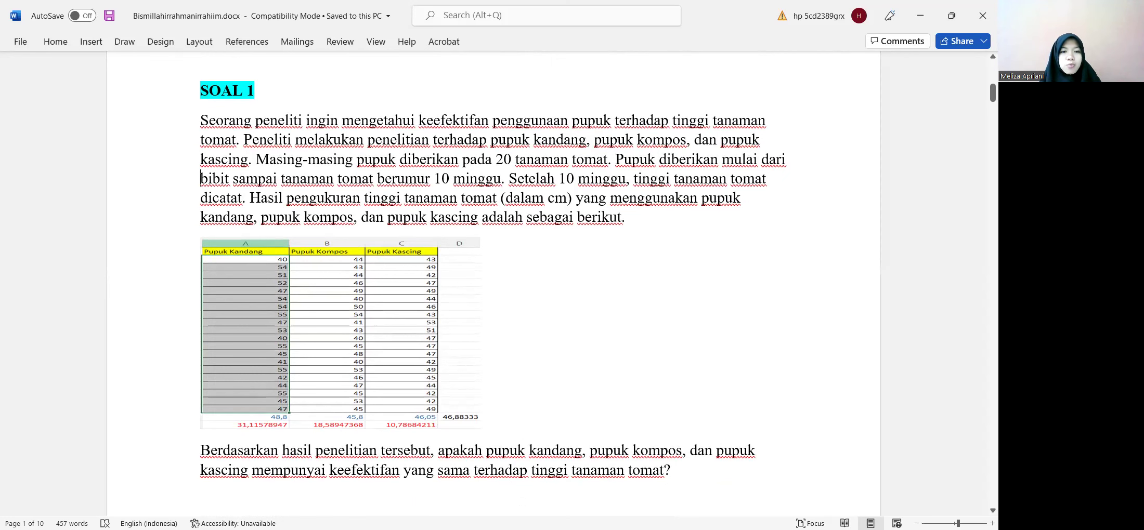
pyautogui.scroll(5, 494, 450)
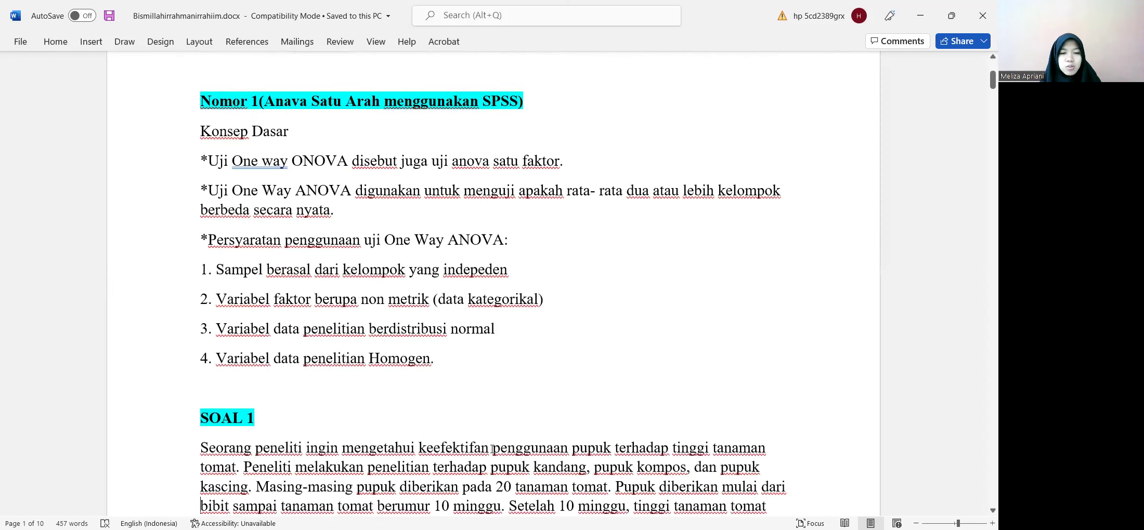
pyautogui.scroll(2, 489, 448)
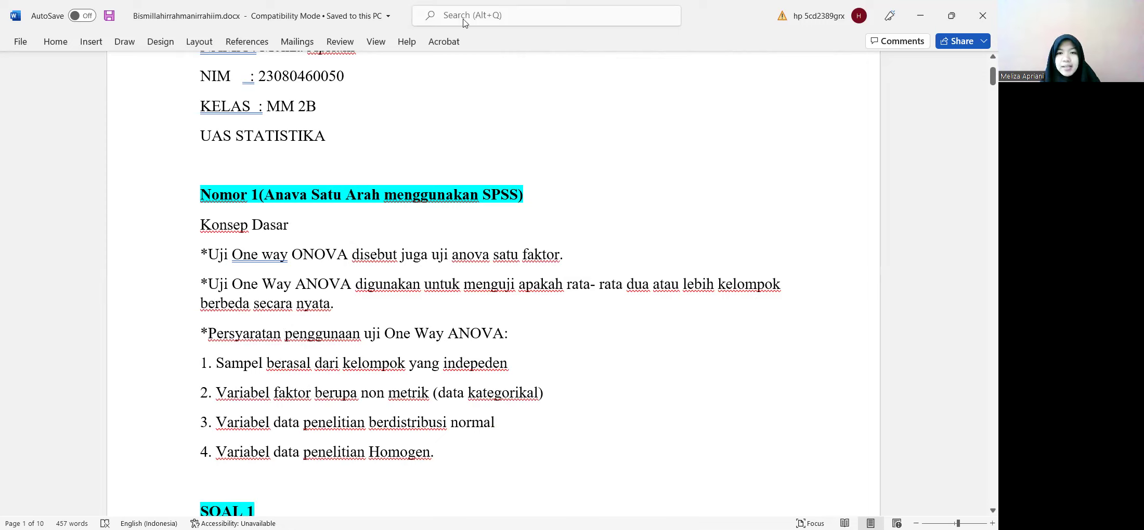
# Switch to SPSS Statistics and define two numeric variables named Jenis and Tinggi
pyautogui.click(512, 225)
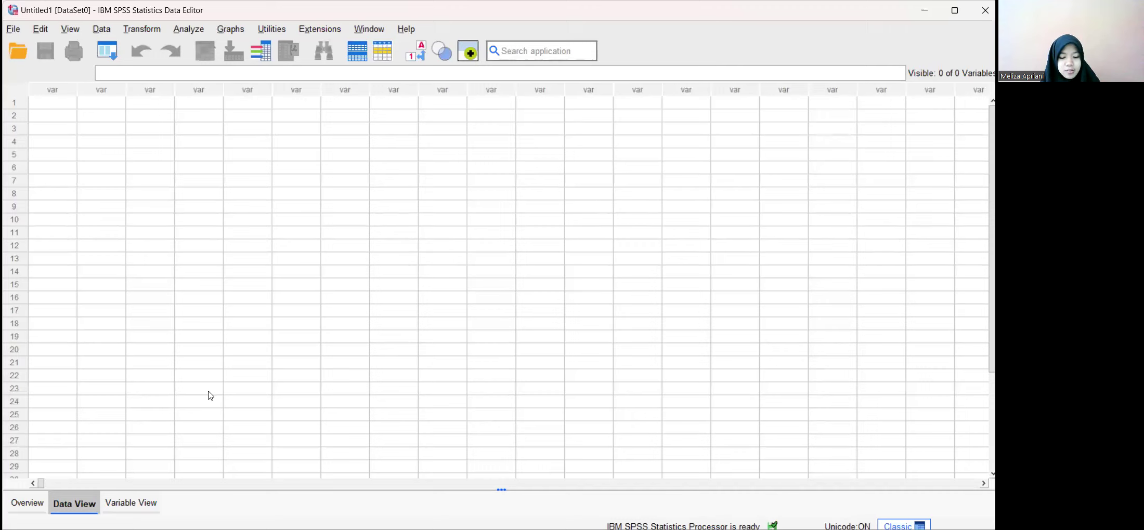
pyautogui.click(132, 504)
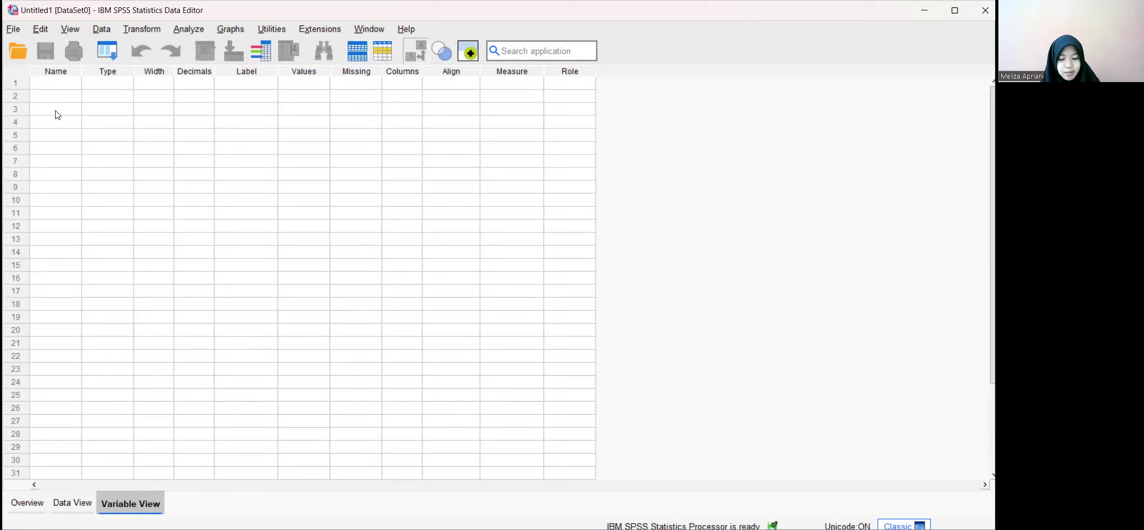
pyautogui.click(45, 79)
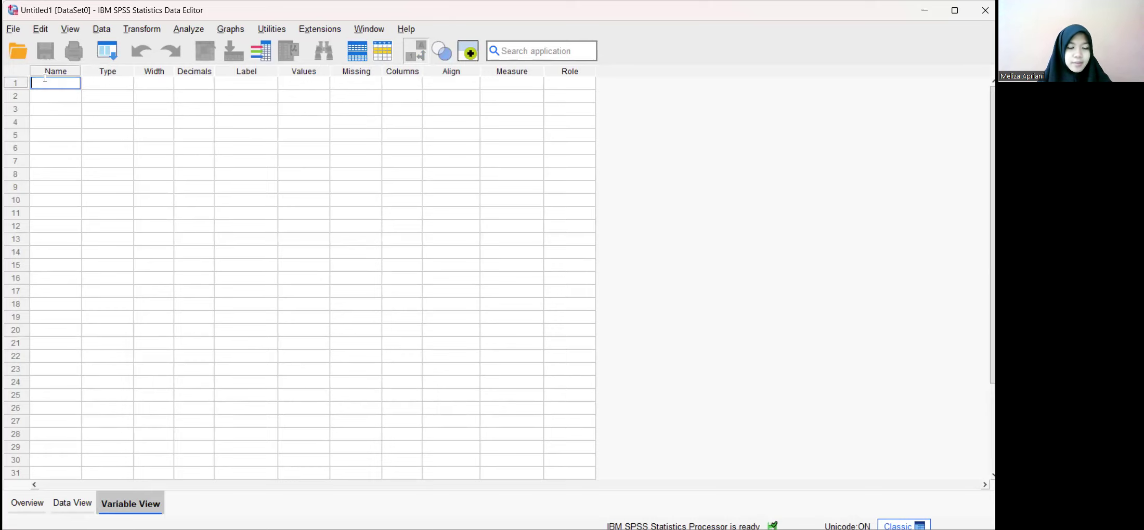
pyautogui.write('Je')
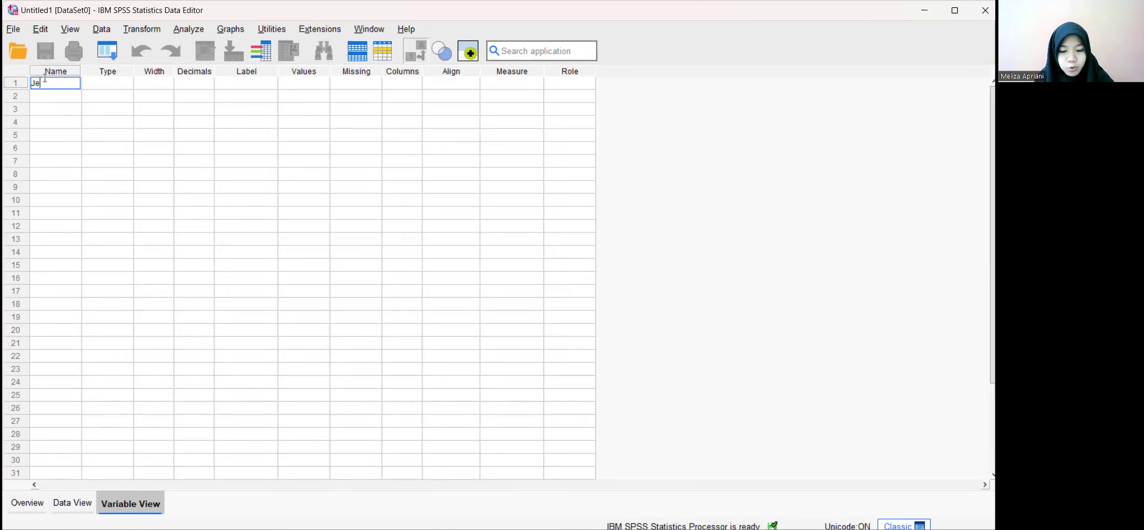
pyautogui.write('nis')
pyautogui.click(44, 98)
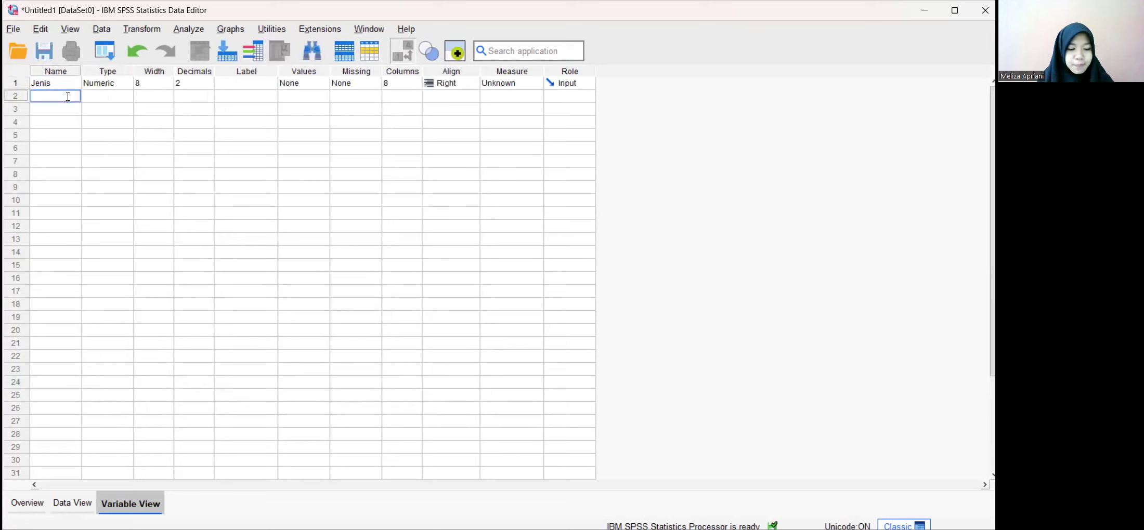
pyautogui.write('Tinggi')
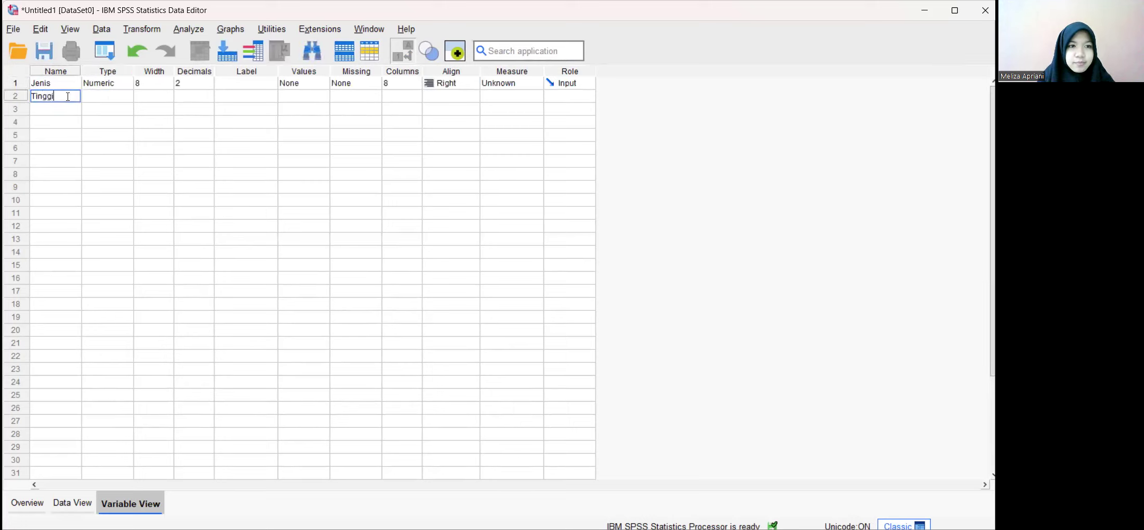
pyautogui.click(132, 97)
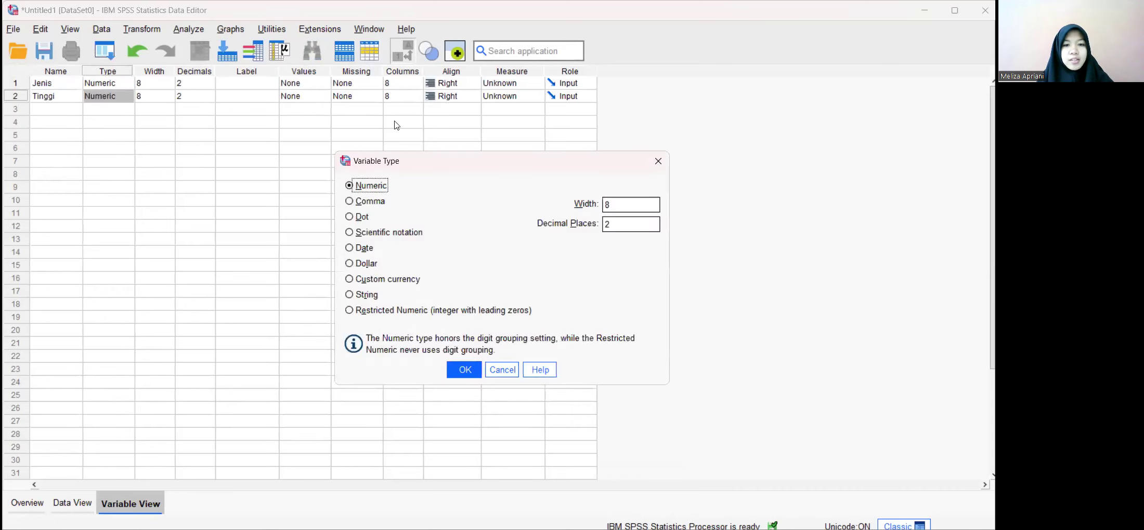
pyautogui.click(657, 166)
# Set the decimals of both the Jenis and Tinggi variables to 0
pyautogui.click(209, 85)
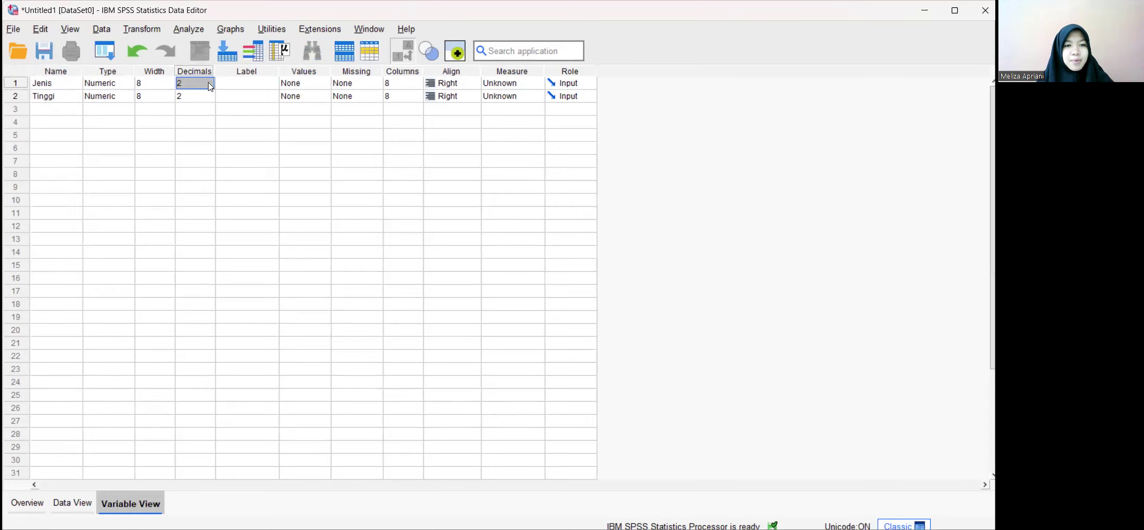
pyautogui.write('0')
pyautogui.press('Return')
pyautogui.click(210, 99)
pyautogui.click(209, 99)
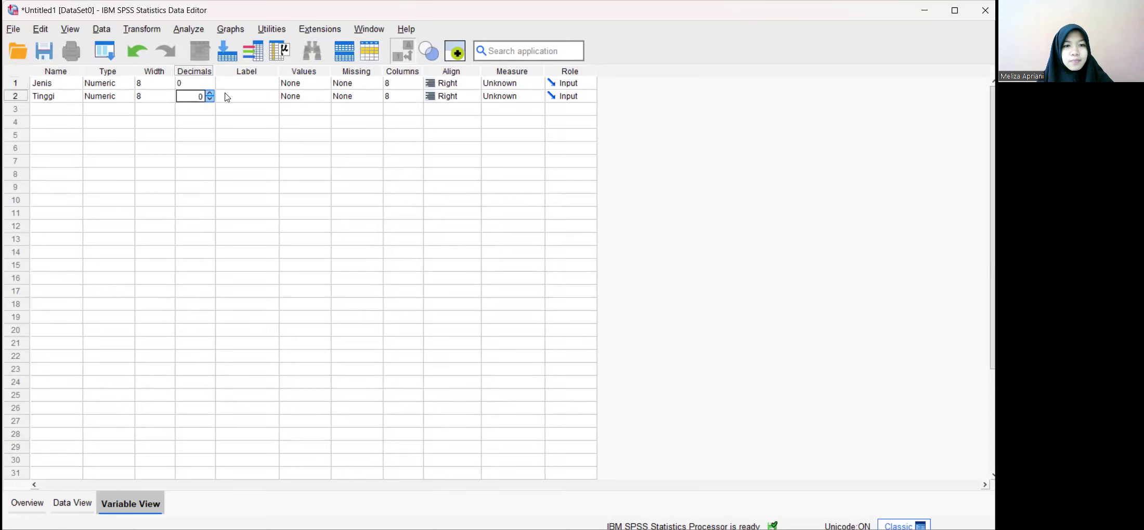
# Label the Jenis variable "Jenis Pupuk" and the Tinggi variable "Tinggi Tanaman"
pyautogui.click(255, 83)
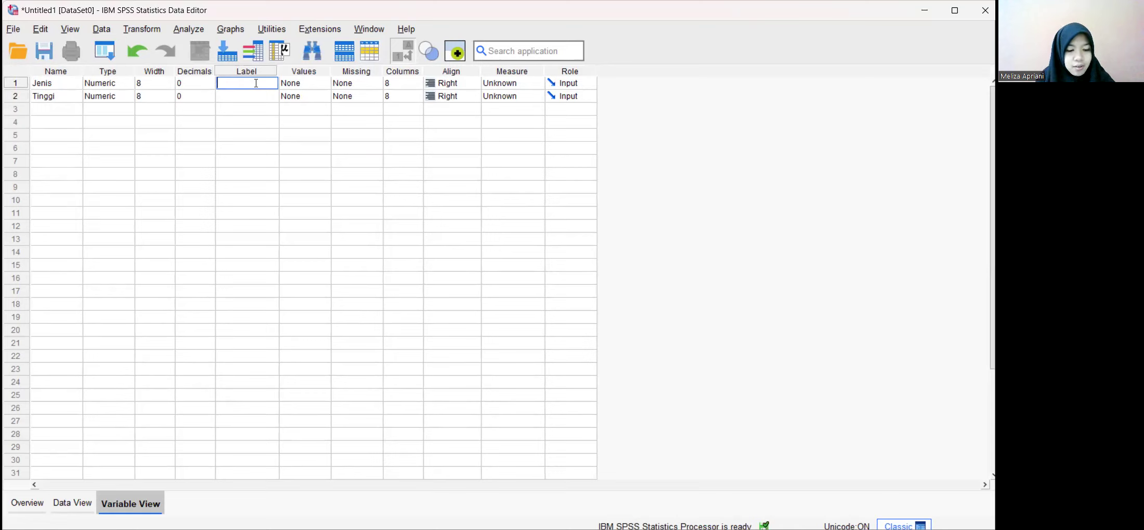
pyautogui.write('Jenis')
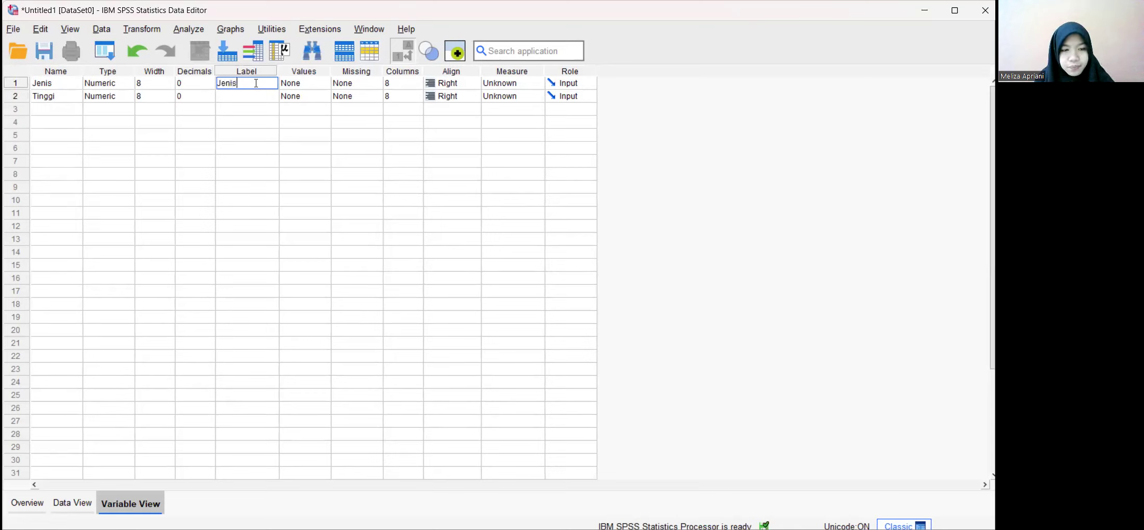
pyautogui.write(' P')
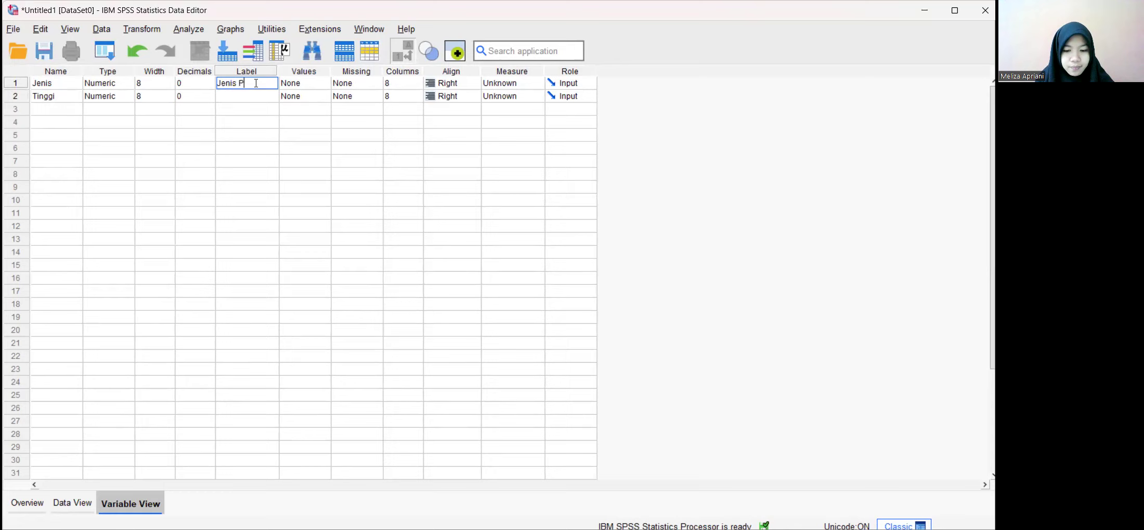
pyautogui.write('upuk')
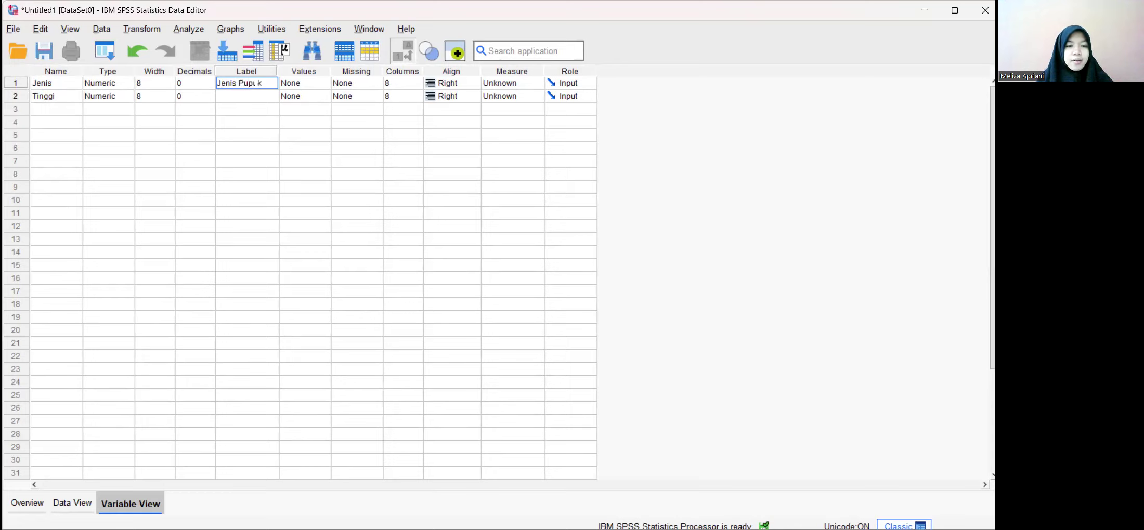
pyautogui.click(254, 95)
pyautogui.write('Tinggi ')
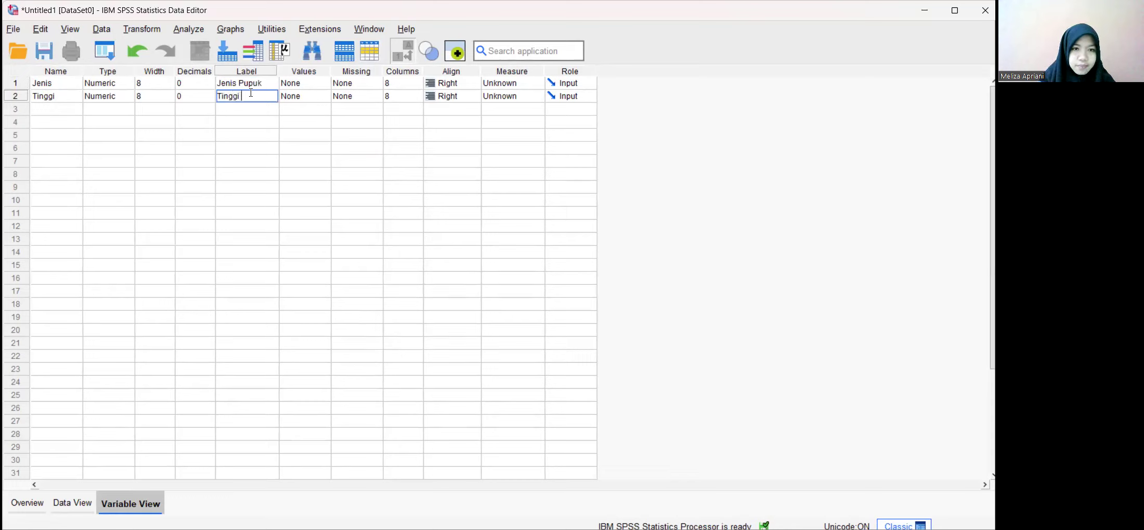
pyautogui.write('Tanaman')
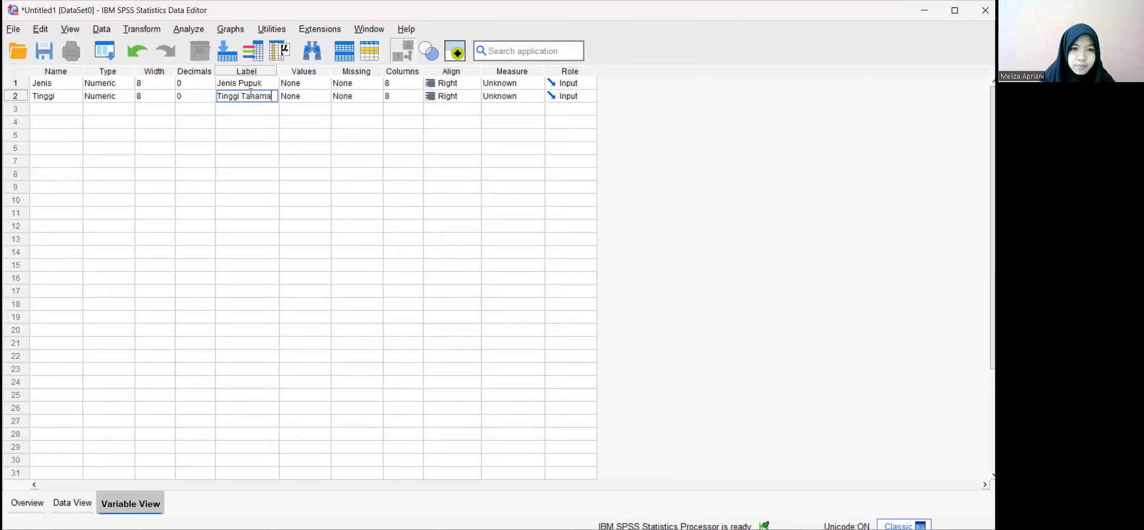
# Add a value label to the Jenis variable that assigns "P.Kandang" to value 1
pyautogui.click(320, 84)
pyautogui.click(326, 84)
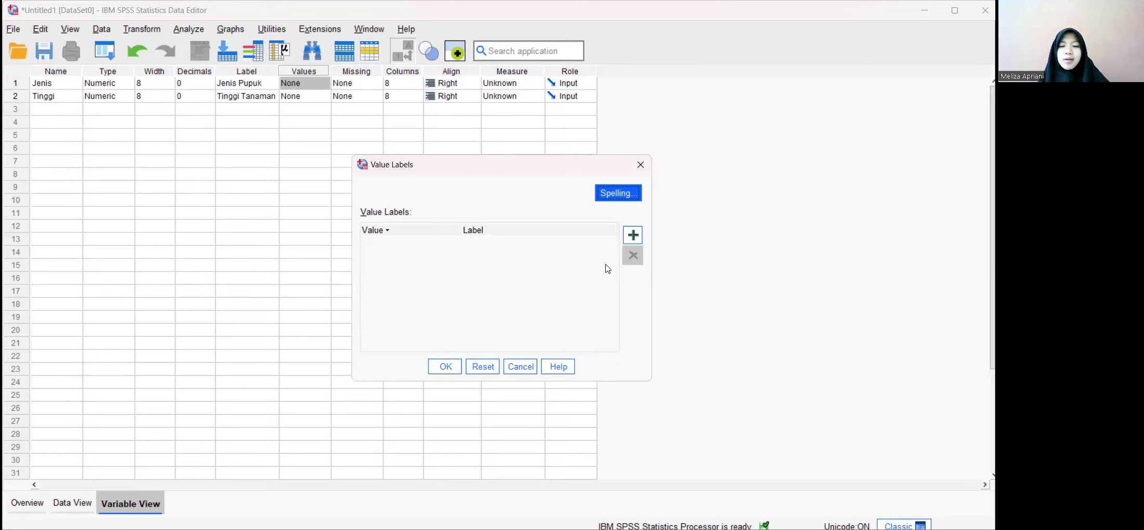
pyautogui.click(629, 235)
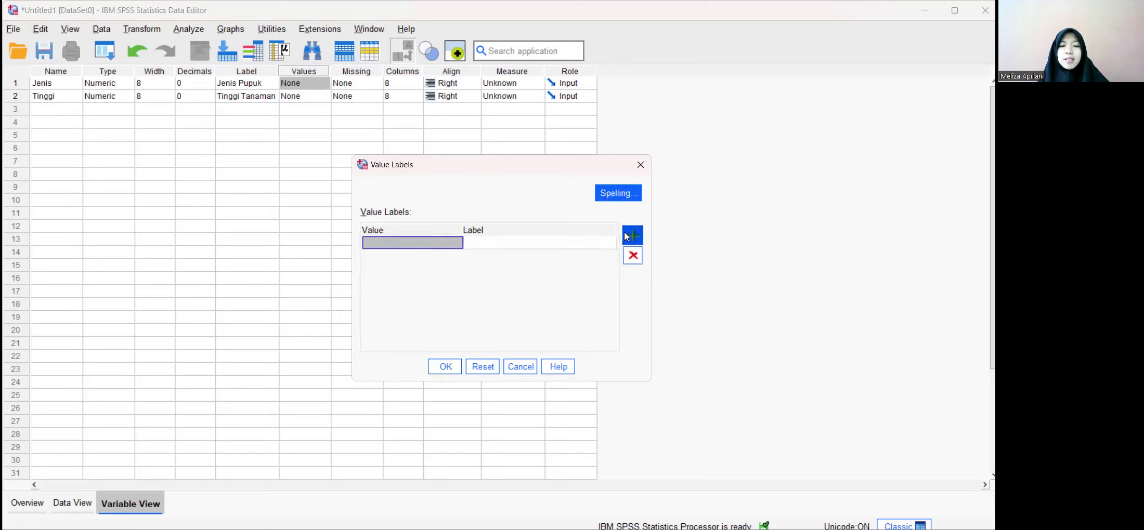
pyautogui.click(443, 241)
pyautogui.write('1')
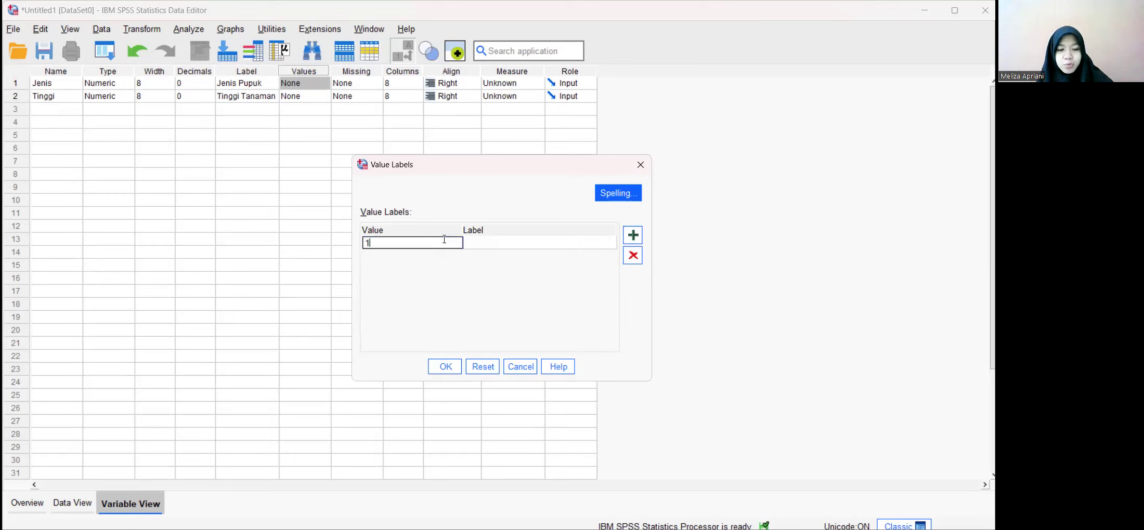
pyautogui.click(495, 241)
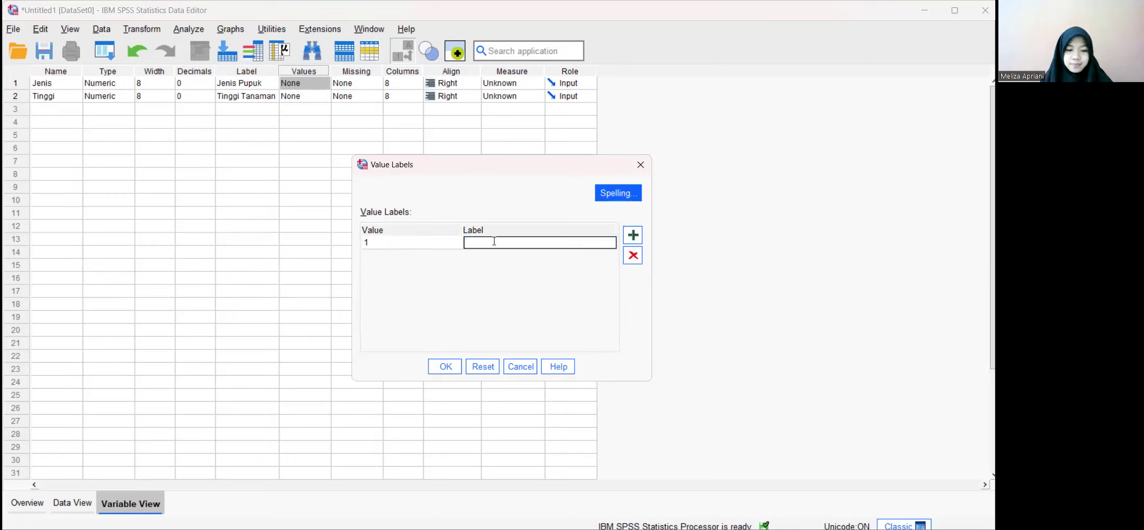
pyautogui.write('P.K')
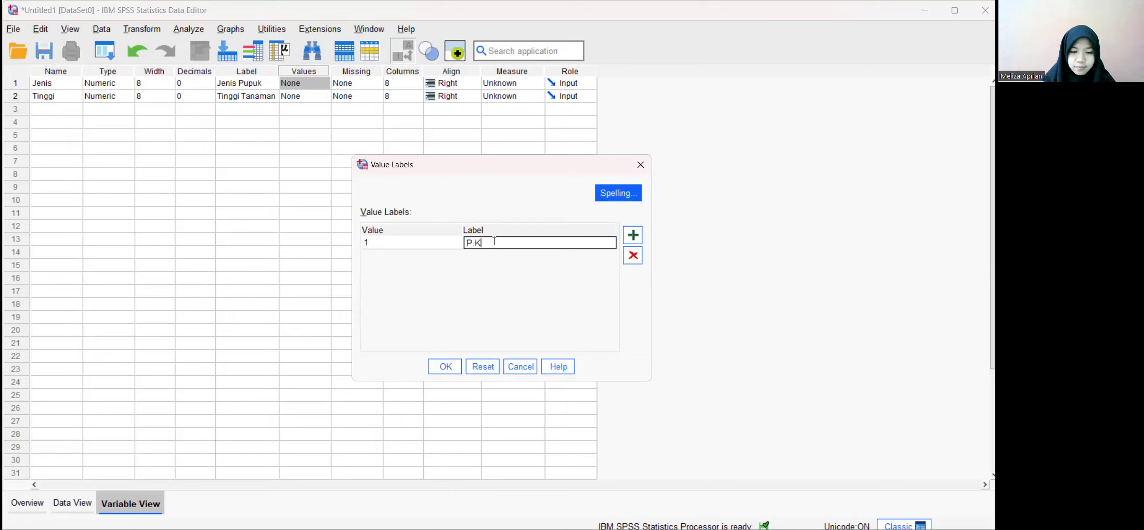
pyautogui.write('andang')
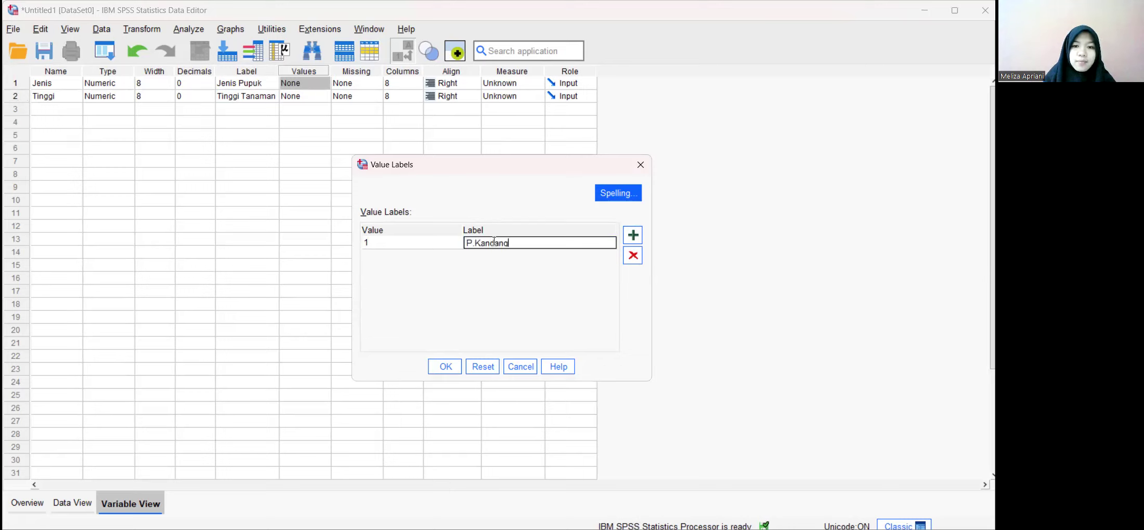
# Add a second value label for Jenis that assigns "P.Kompos" to value 2
pyautogui.click(633, 235)
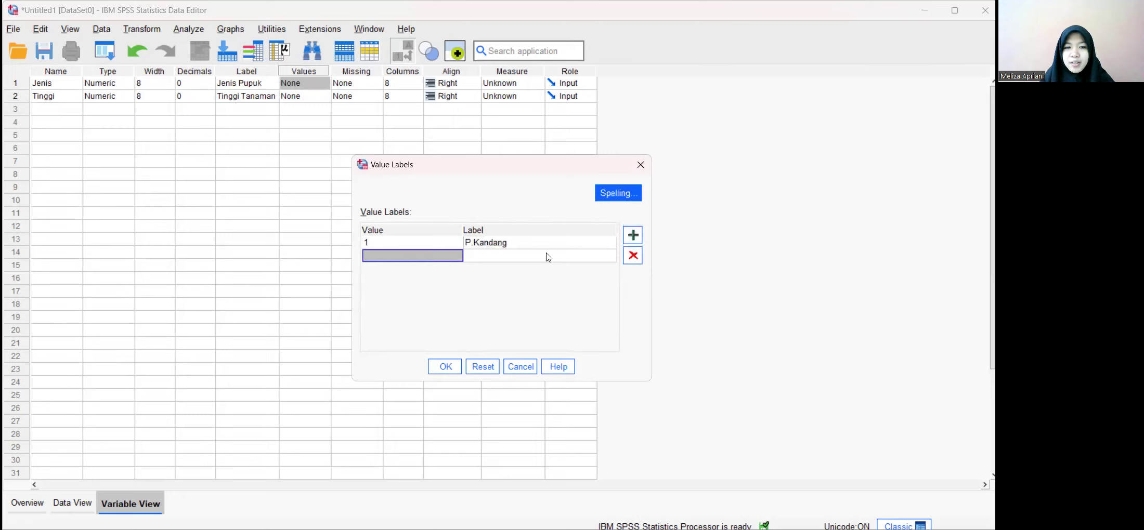
pyautogui.click(456, 262)
pyautogui.write('2')
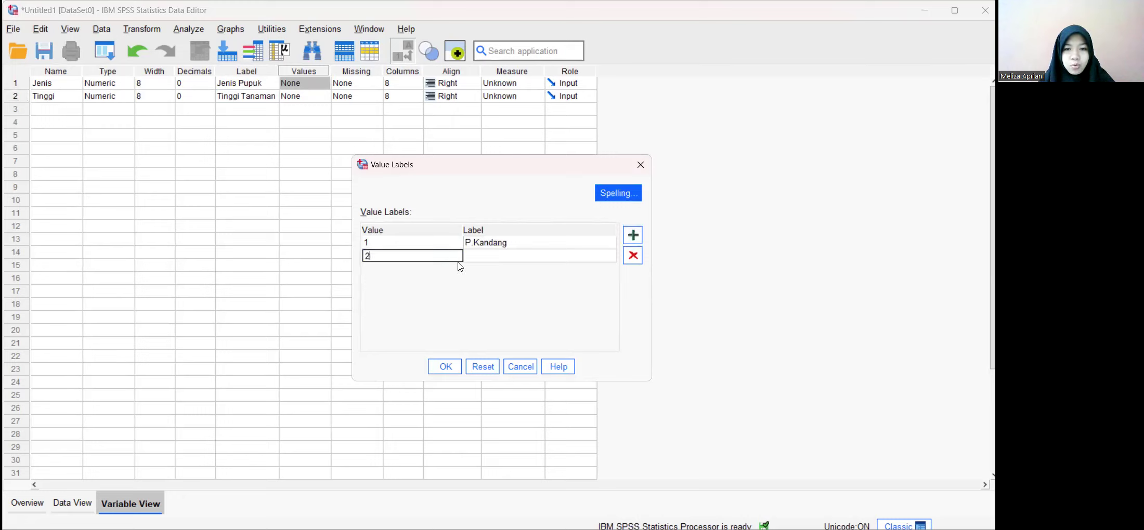
pyautogui.click(493, 256)
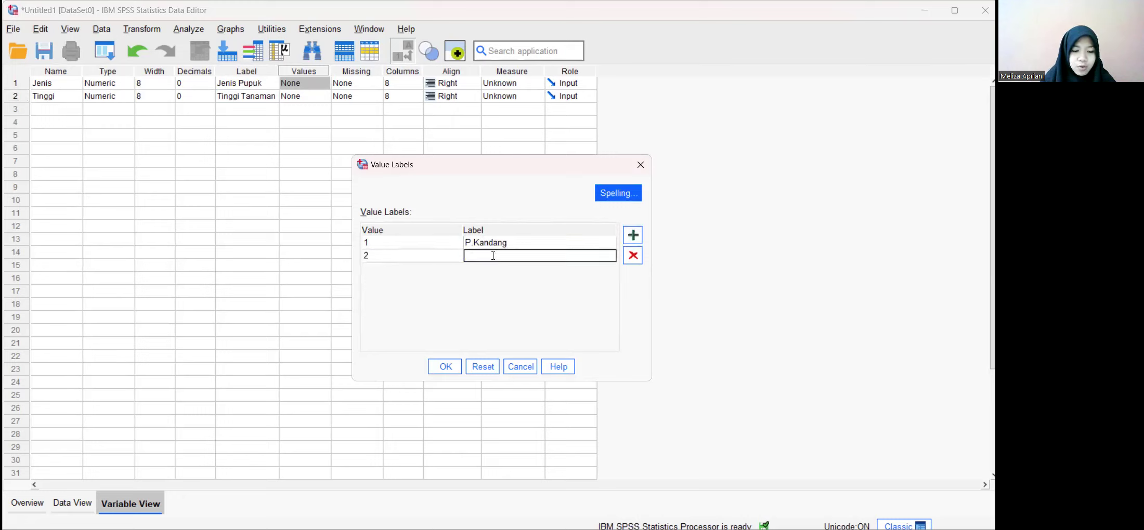
pyautogui.write('P.')
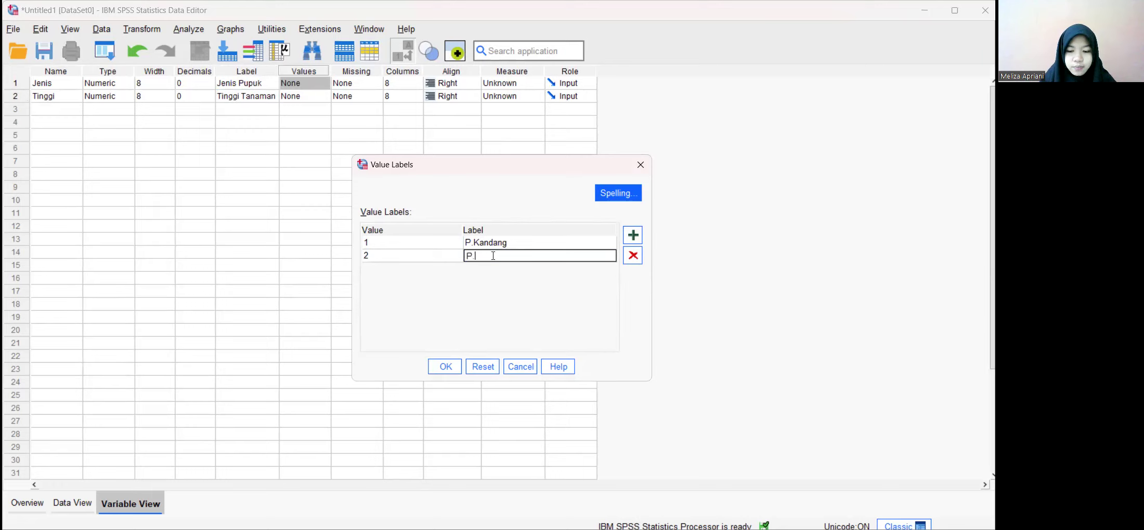
pyautogui.write('Kompos')
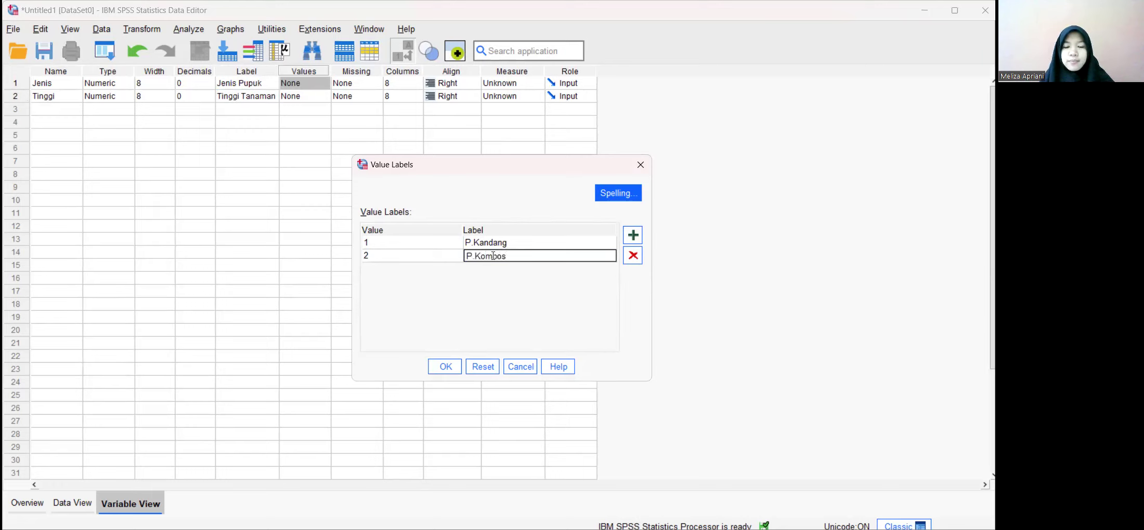
# Add a third value label for Jenis, "P.Kascing" for value 3, and apply the value labels
pyautogui.click(634, 235)
pyautogui.write('3')
pyautogui.click(486, 261)
pyautogui.click(488, 266)
pyautogui.click(486, 266)
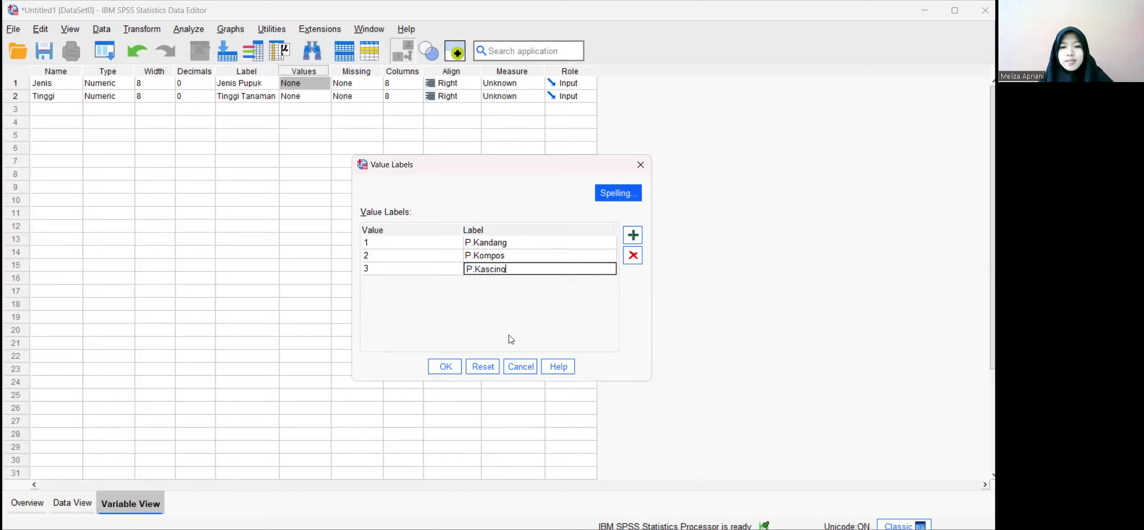
pyautogui.click(443, 371)
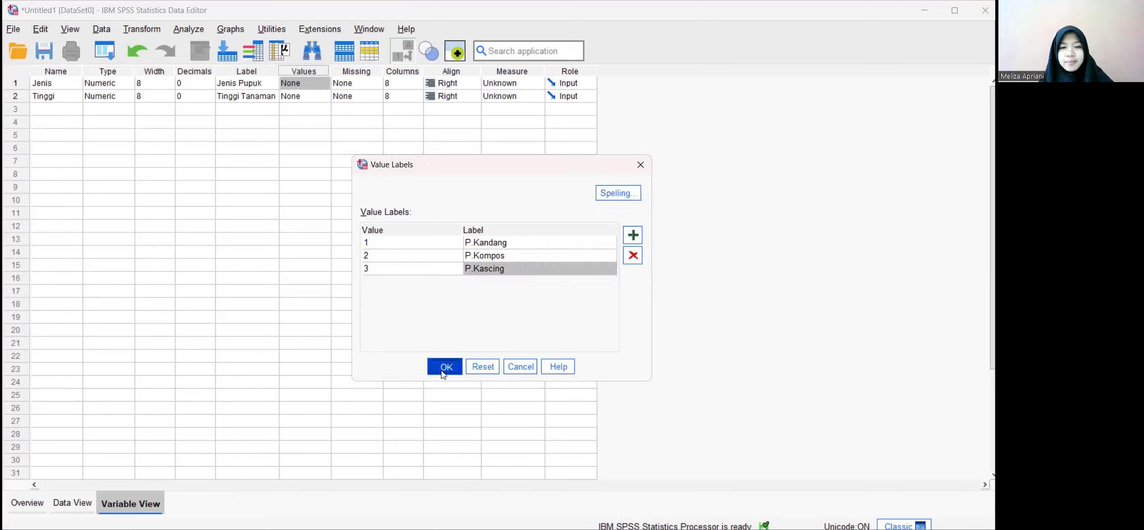
pyautogui.click(443, 371)
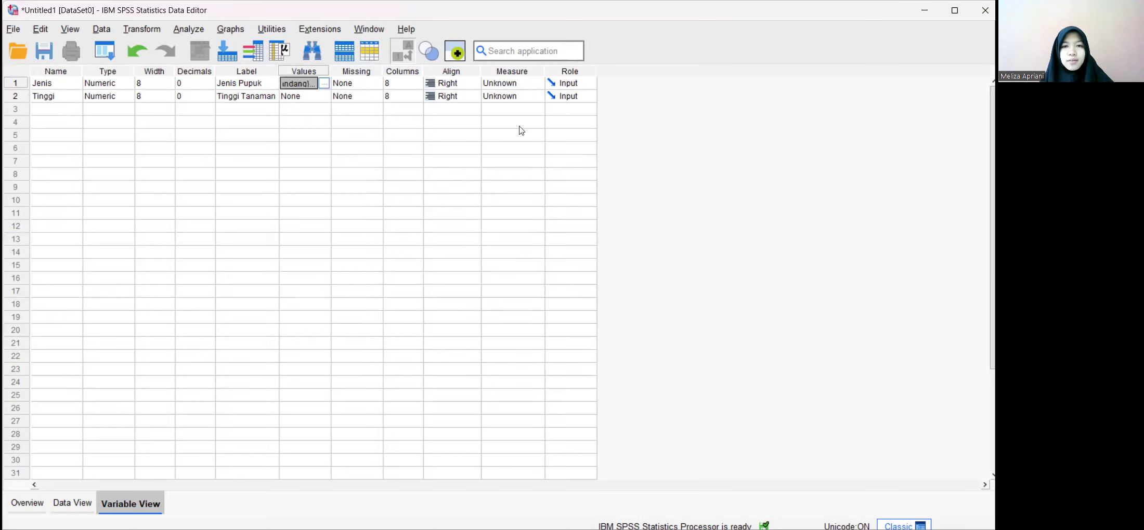
# Set the measurement level of both Jenis and Tinggi to Scale
pyautogui.click(506, 83)
pyautogui.click(518, 97)
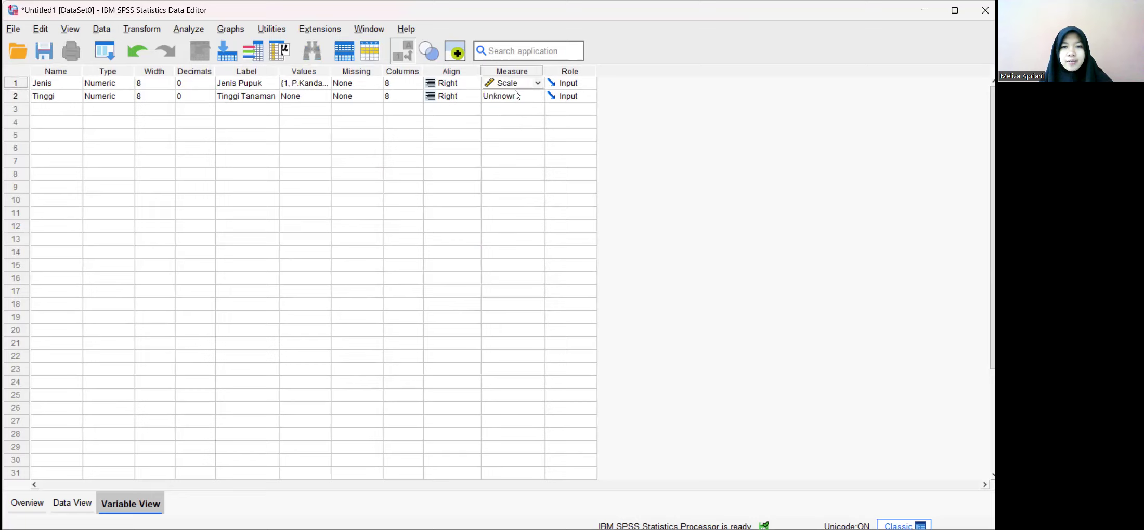
pyautogui.click(517, 95)
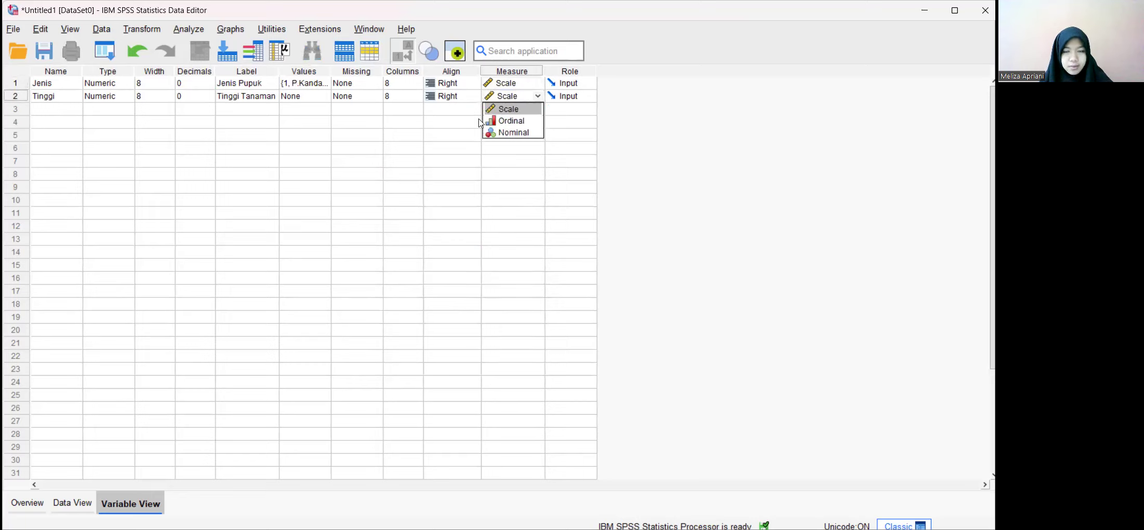
pyautogui.click(454, 163)
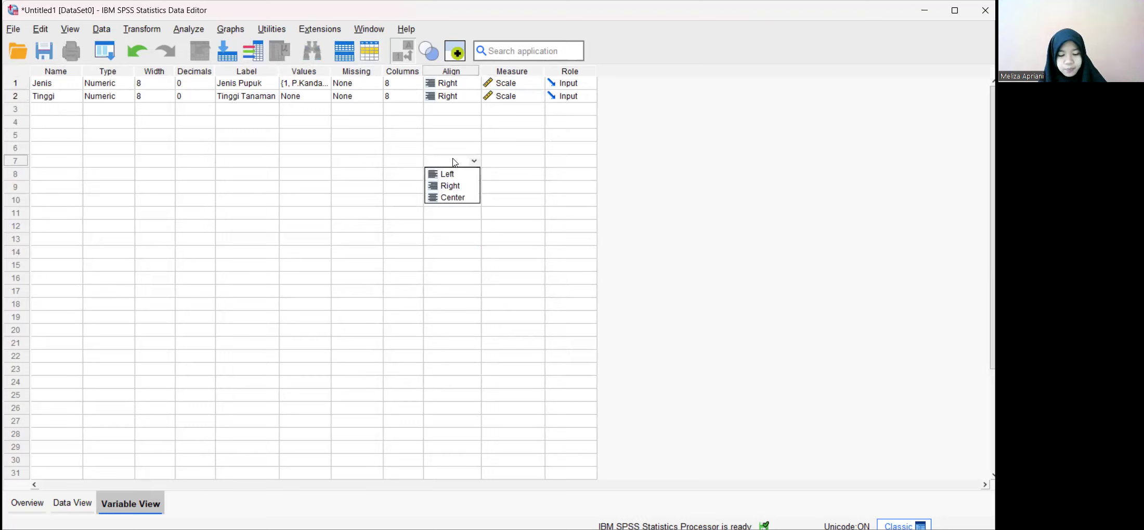
# Enter 1 (P.Kandang) as the Jenis value of the first case in the data sheet
pyautogui.click(79, 507)
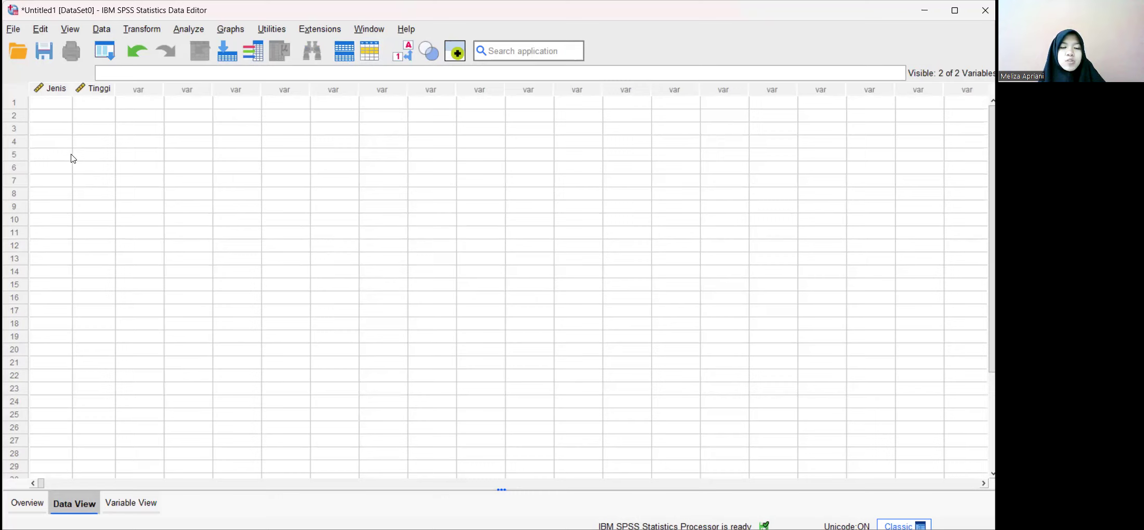
pyautogui.doubleClick(64, 104)
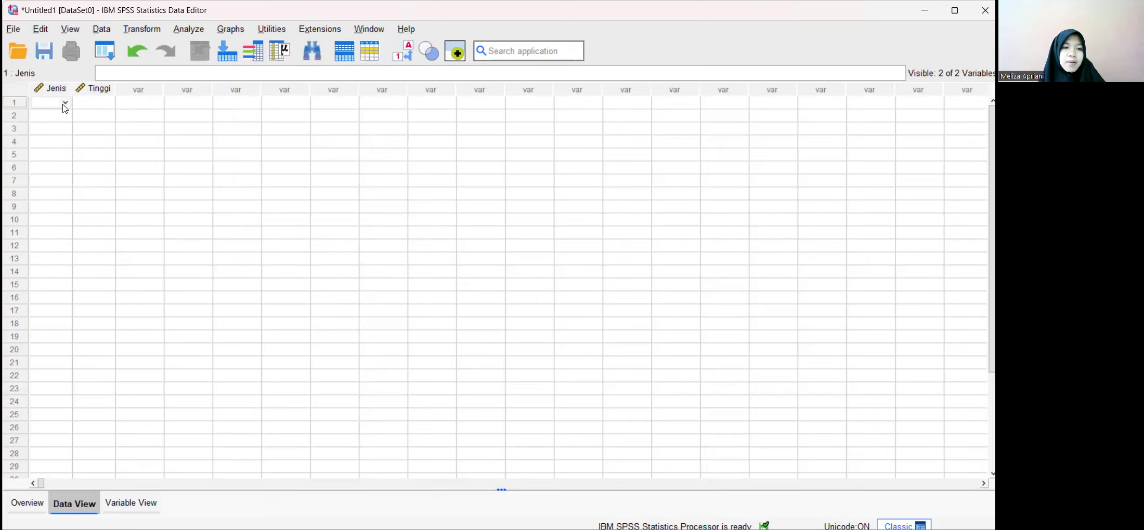
pyautogui.write('1')
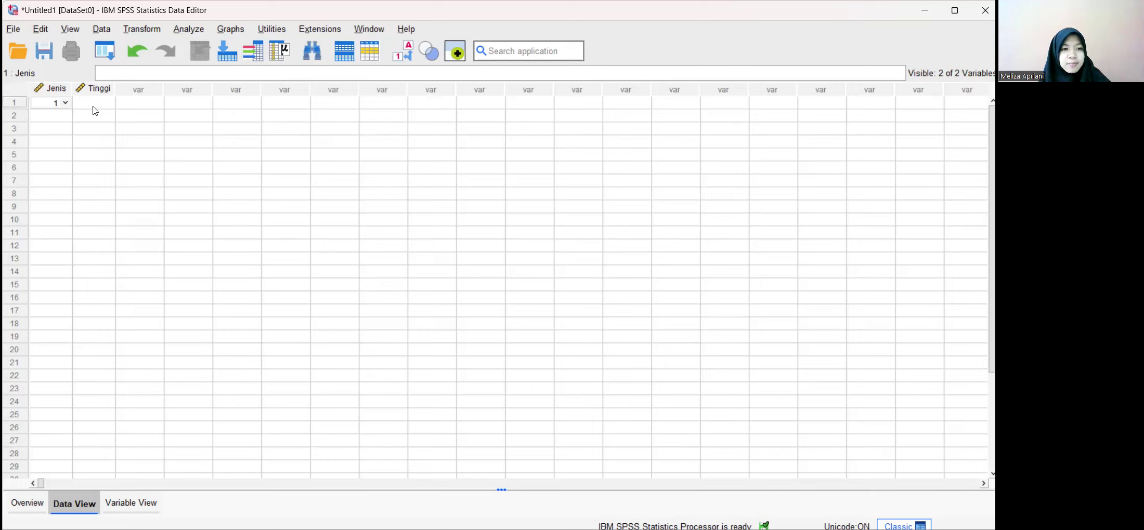
pyautogui.click(93, 106)
pyautogui.click(59, 106)
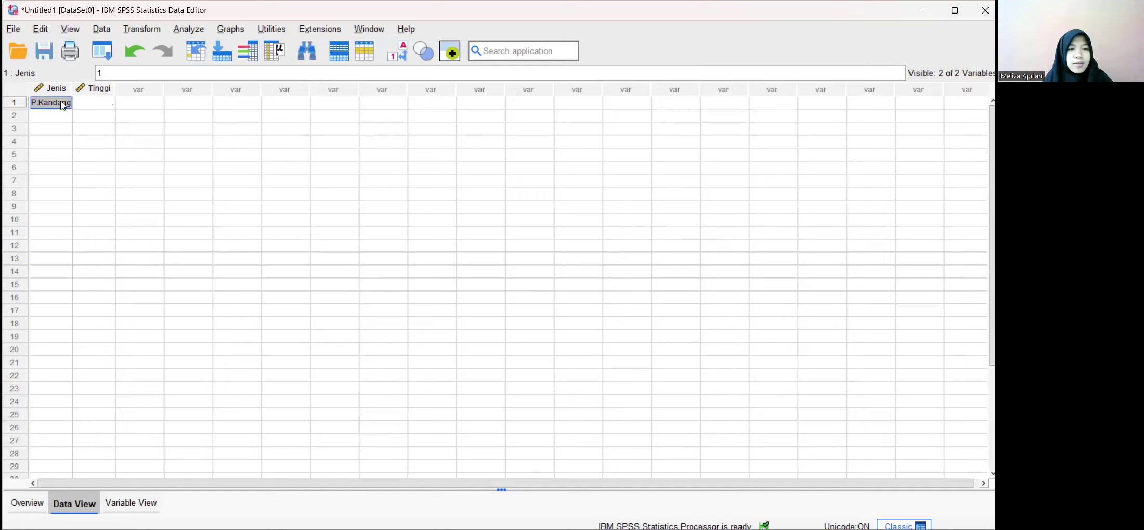
# Copy the P.Kandang value from the first Jenis case and fill it through rows 1 to 20
pyautogui.click(91, 107)
pyautogui.click(60, 104)
pyautogui.click(60, 100)
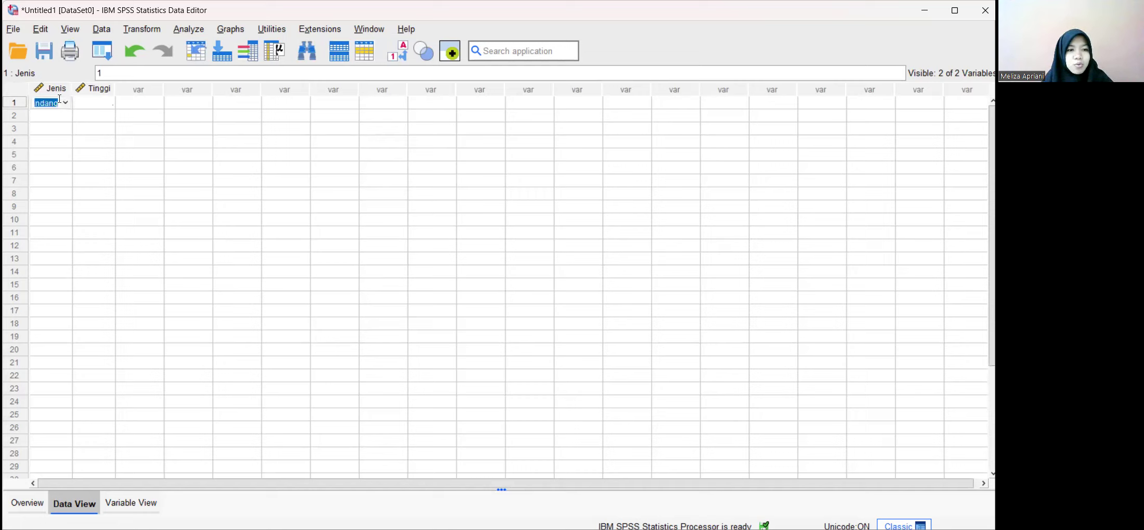
pyautogui.click(81, 109)
pyautogui.click(62, 104)
pyautogui.moveTo(61, 108); pyautogui.dragTo(61, 352)
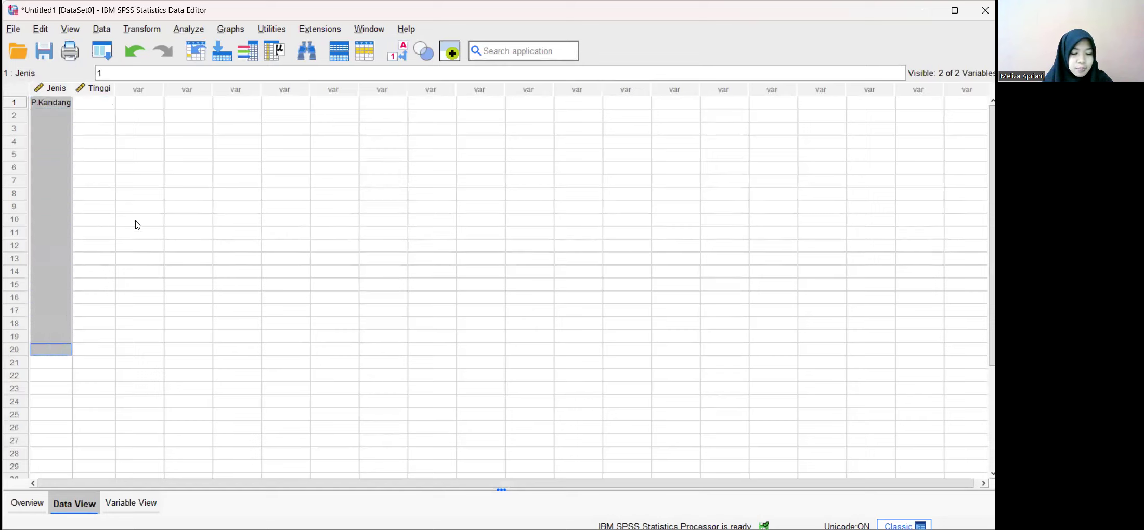
pyautogui.write('P.Kandang P.Kandang P.Kandang P.Kandang P.Kandang P.Kandang P.Kandang P.Kandang P.Kandang P.Kandang P.Kandang P.Kandang P.Kandang P.Kandang P.Kandang P.Kandang P.Kandang P.Kandang P.Kandang P.Kandang')
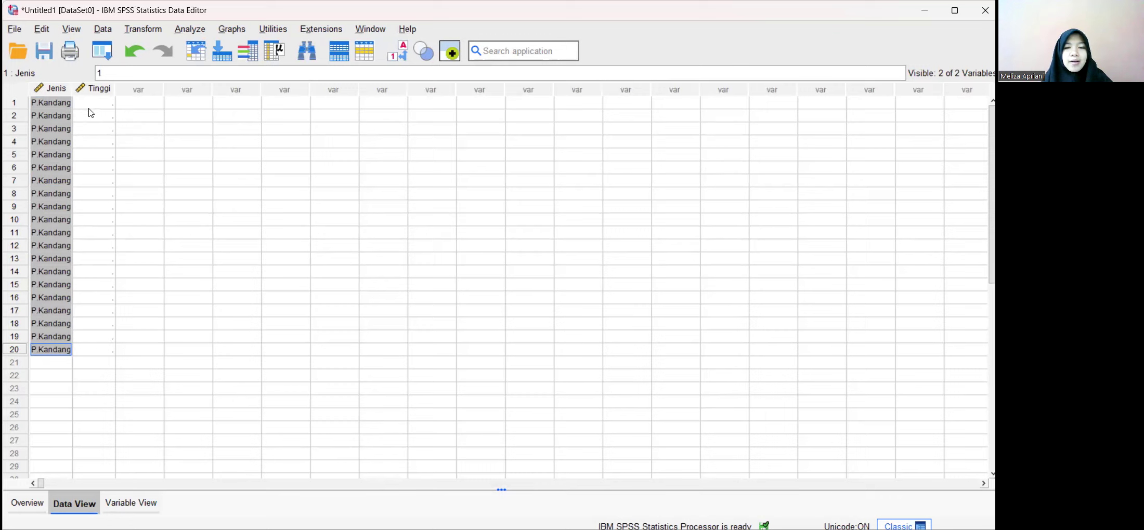
# Switch to the Excel workbook exeluasno1.xlsx and copy the Pupuk Kandang heights in H2:H21
pyautogui.click(402, 24)
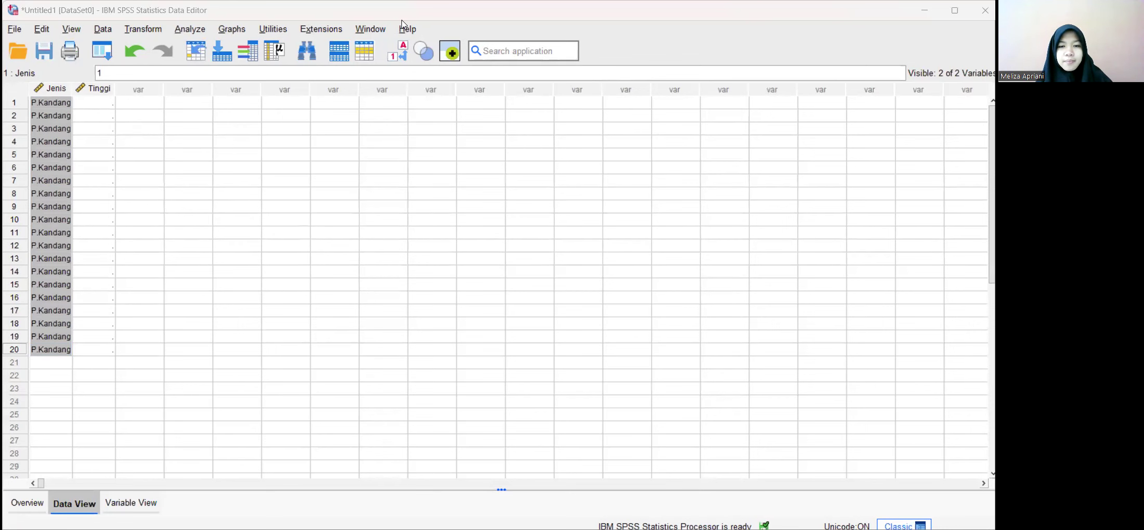
pyautogui.hotkey('alt', 'Tab')
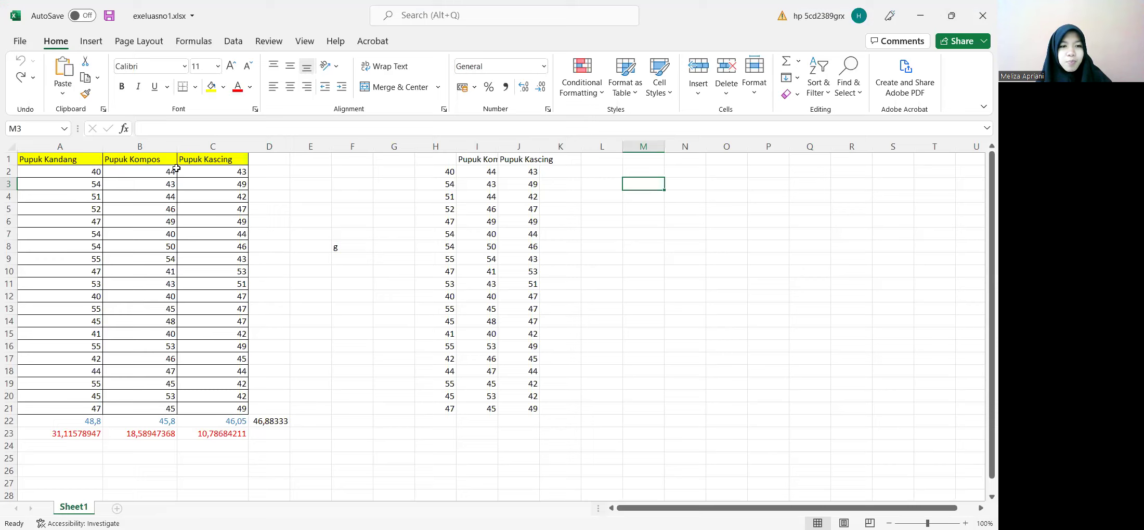
pyautogui.click(444, 174)
pyautogui.press('Right')
pyautogui.moveTo(437, 174); pyautogui.dragTo(445, 412)
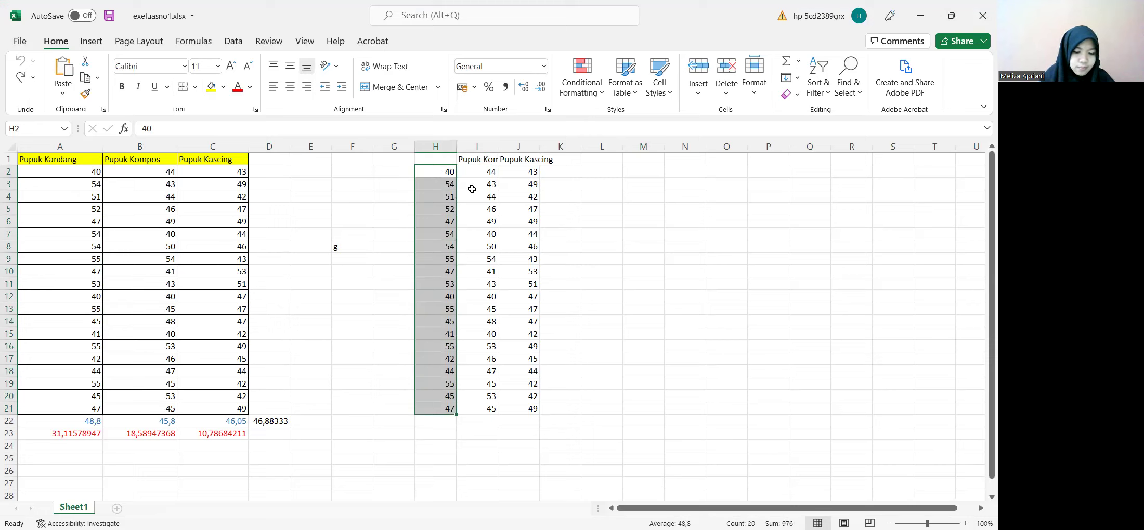
pyautogui.hotkey('ctrl', 'c')
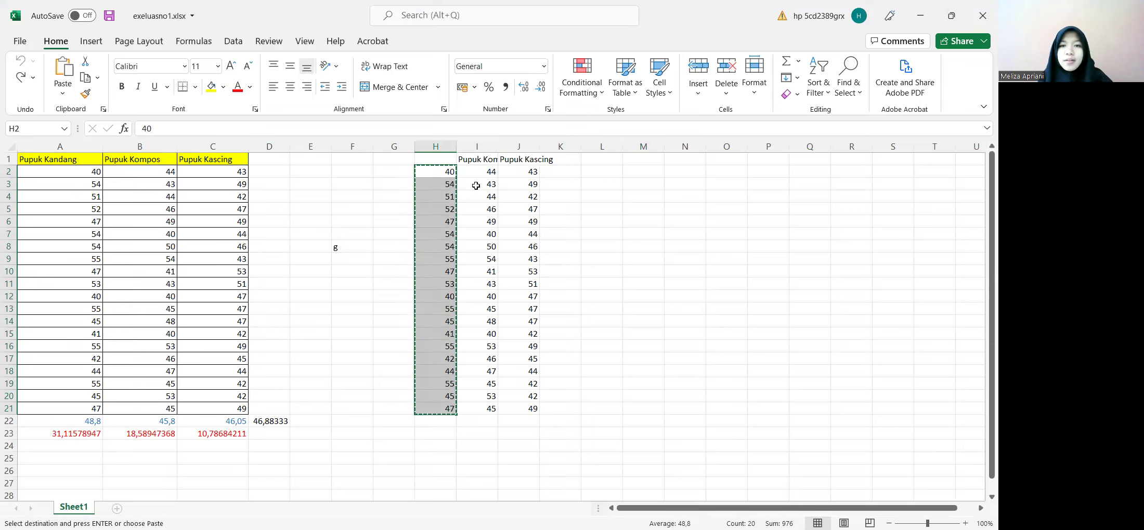
# Return to SPSS and paste the copied Pupuk Kandang heights into Tinggi, rows 1 to 20
pyautogui.click(559, 27)
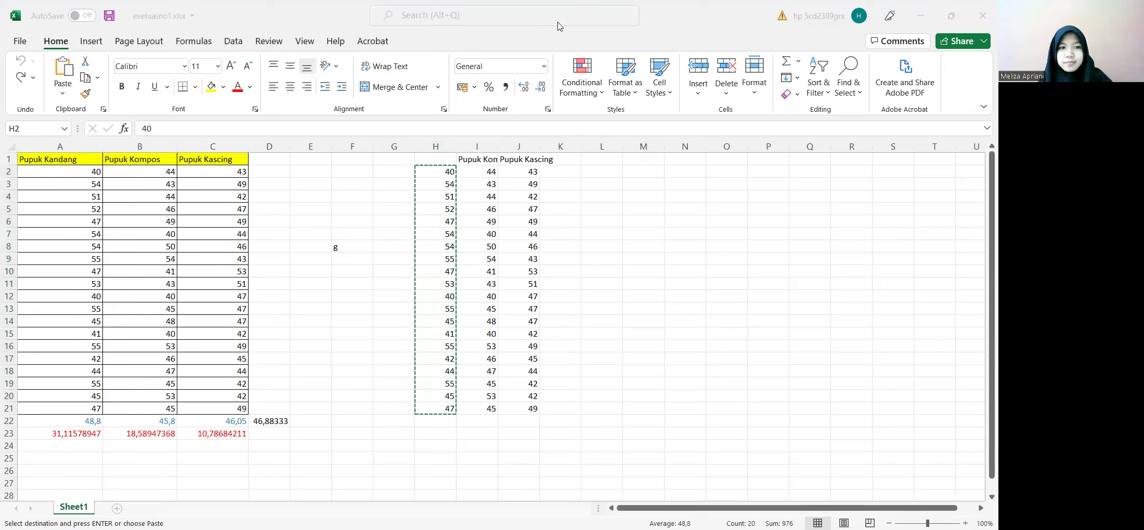
pyautogui.hotkey('alt', 'Tab')
pyautogui.moveTo(96, 104); pyautogui.dragTo(94, 351)
pyautogui.hotkey('ctrl', 'v')
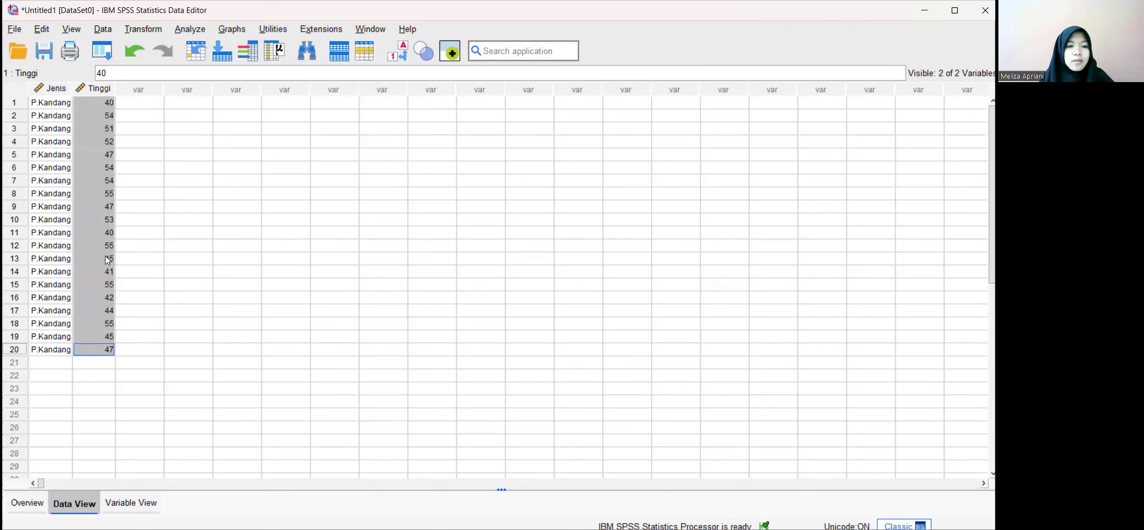
# Enter 2 (P.Kompos) as the Jenis value in row 21
pyautogui.scroll(-4, 107, 260)
pyautogui.click(58, 209)
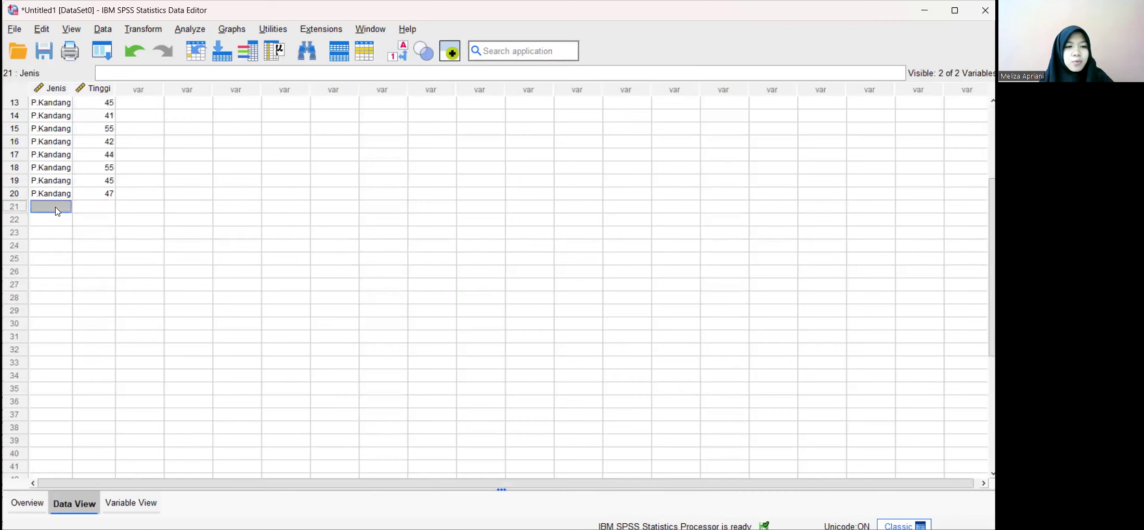
pyautogui.click(66, 208)
pyautogui.click(57, 231)
pyautogui.click(101, 209)
pyautogui.click(61, 210)
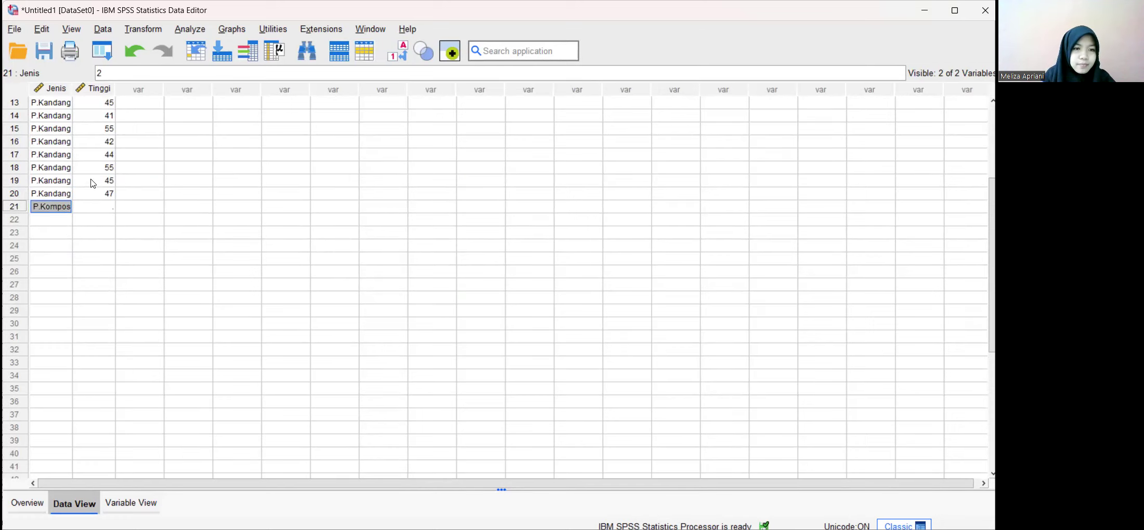
# Fill the P.Kompos value down the Jenis column through rows 21 to 40
pyautogui.click(88, 212)
pyautogui.moveTo(61, 208); pyautogui.dragTo(35, 449)
pyautogui.hotkey('ctrl', 'v')
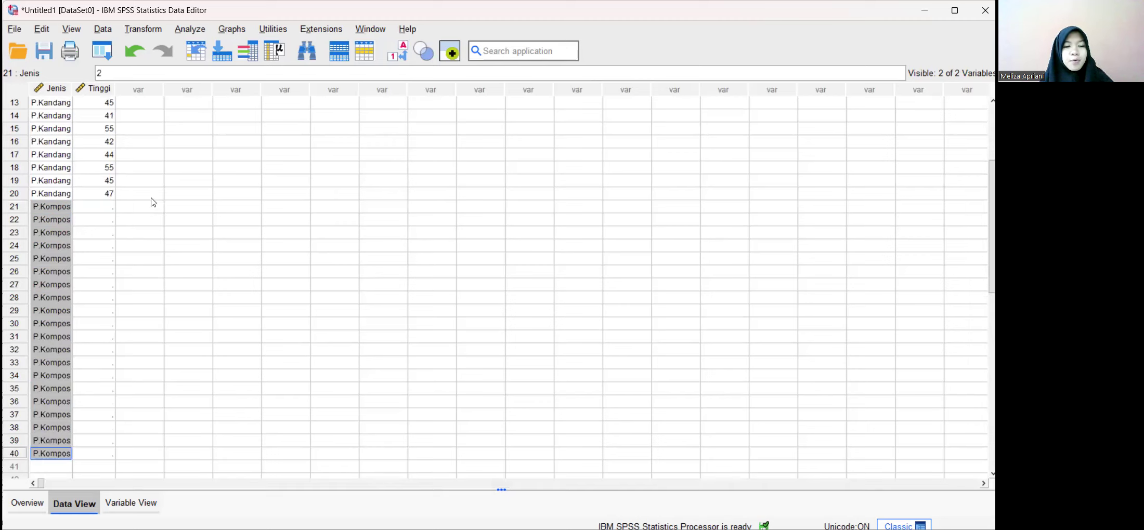
# Switch to the Excel workbook and copy the Pupuk Kompos heights in I2:I21
pyautogui.click(497, 26)
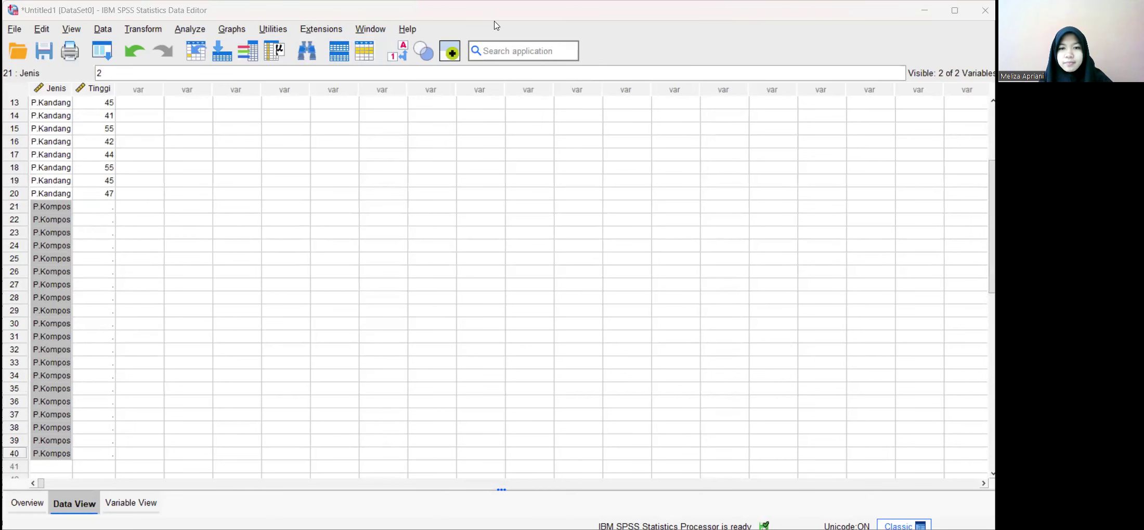
pyautogui.hotkey('alt', 'Tab')
pyautogui.moveTo(490, 172); pyautogui.dragTo(490, 179)
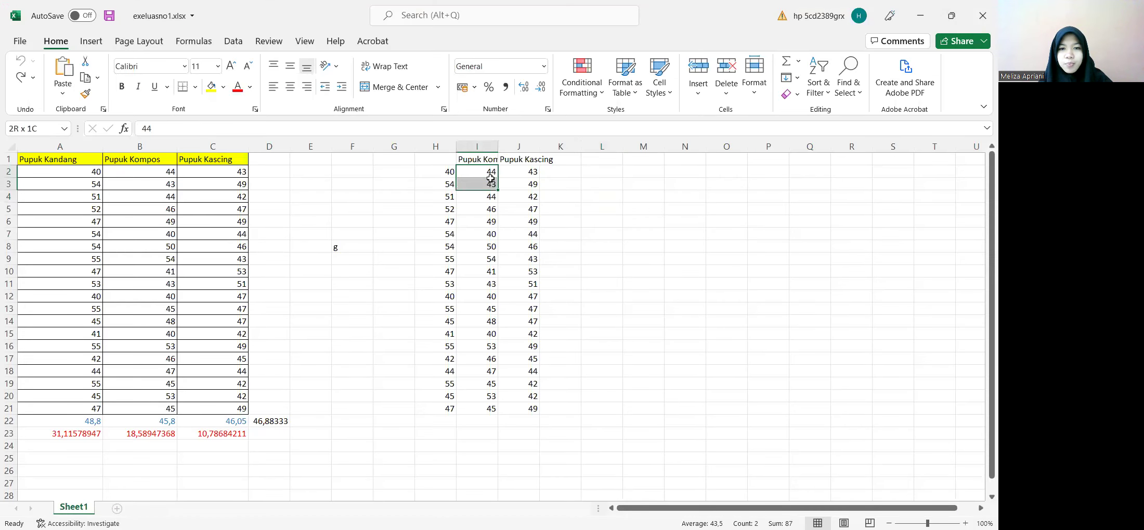
pyautogui.click(543, 182)
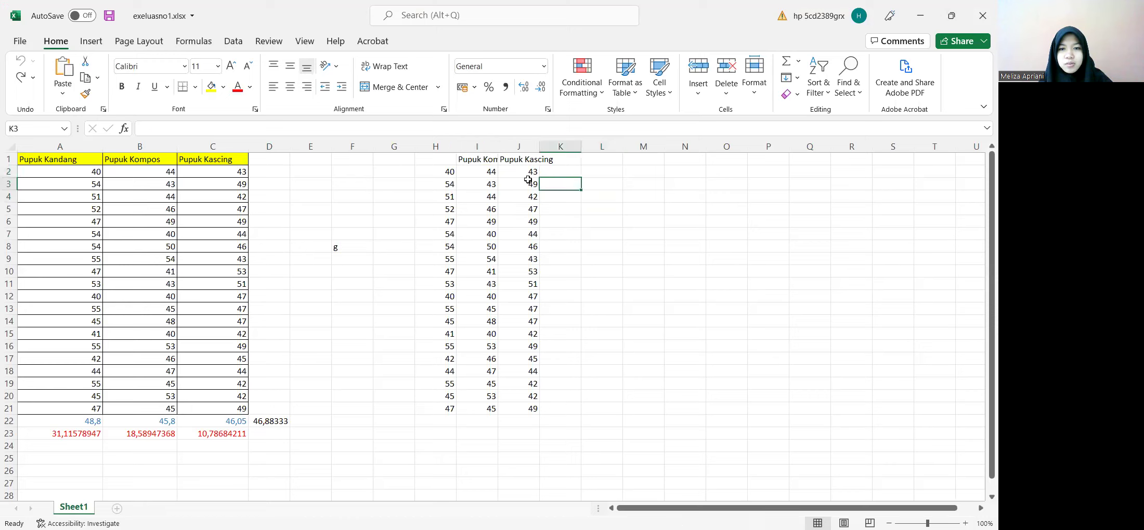
pyautogui.click(488, 176)
pyautogui.moveTo(487, 175); pyautogui.dragTo(485, 408)
pyautogui.hotkey('ctrl', 'c')
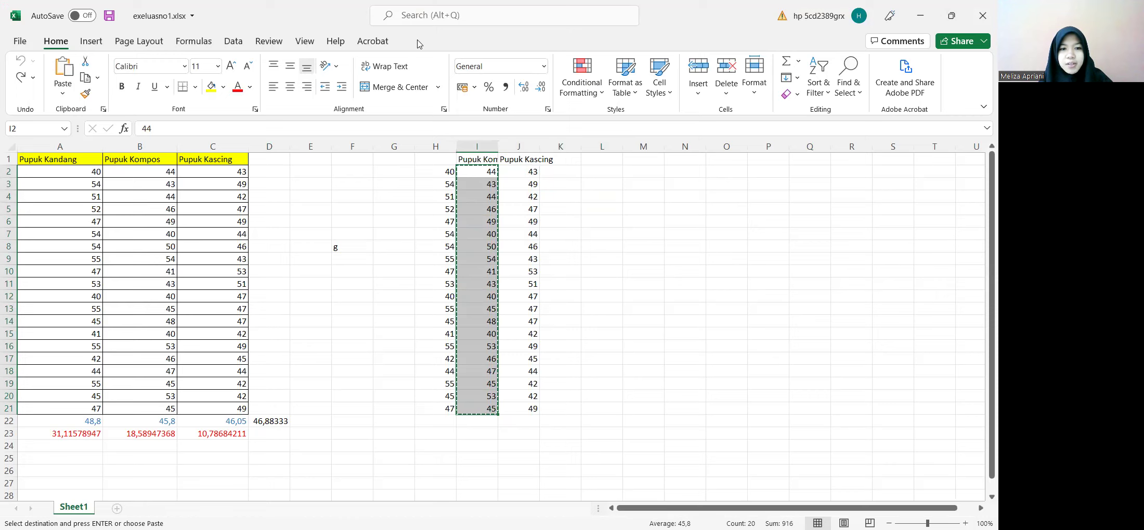
# Return to SPSS and paste the copied Pupuk Kompos heights into Tinggi, rows 21 to 40
pyautogui.hotkey('alt', 'Tab')
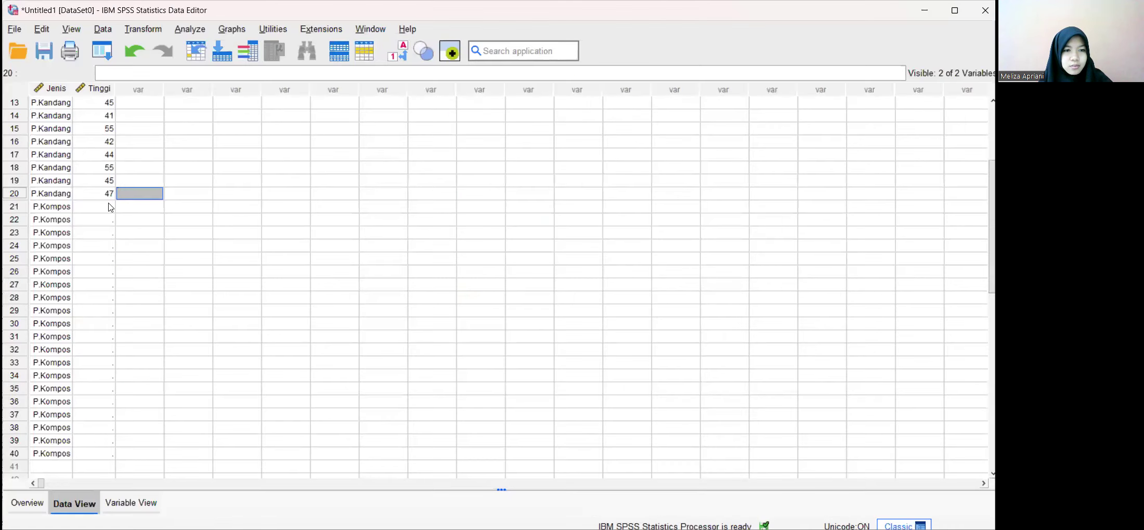
pyautogui.moveTo(109, 207); pyautogui.dragTo(80, 454)
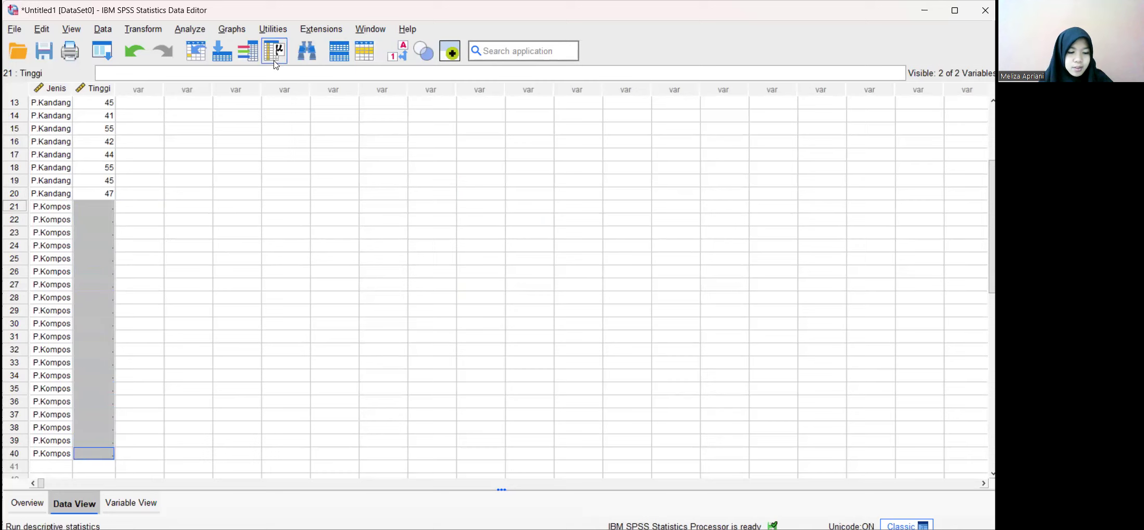
pyautogui.hotkey('ctrl', 'v')
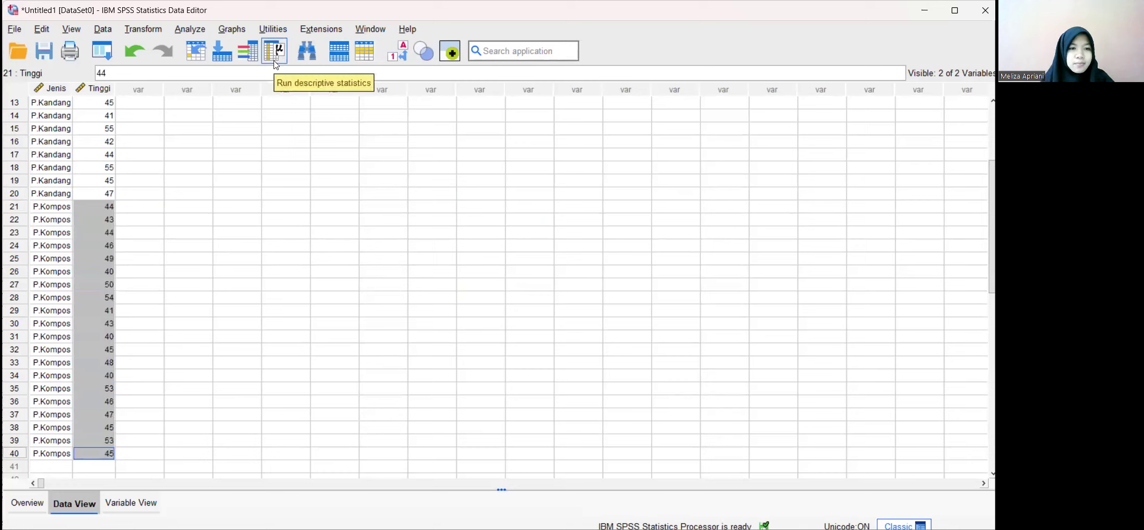
# Enter 3 (P.Kascing) as the Jenis value in row 41
pyautogui.scroll(-7, 249, 183)
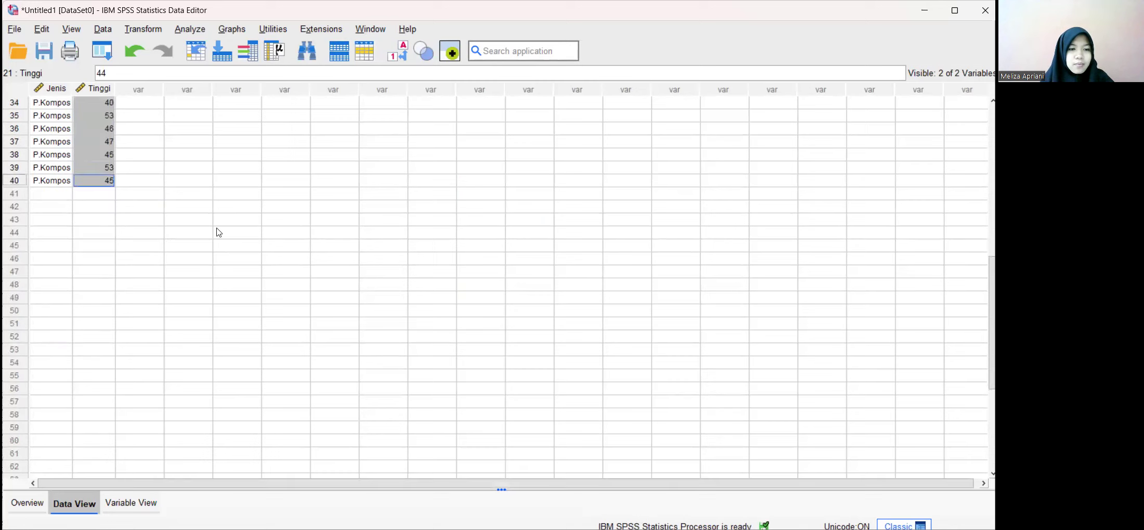
pyautogui.click(65, 197)
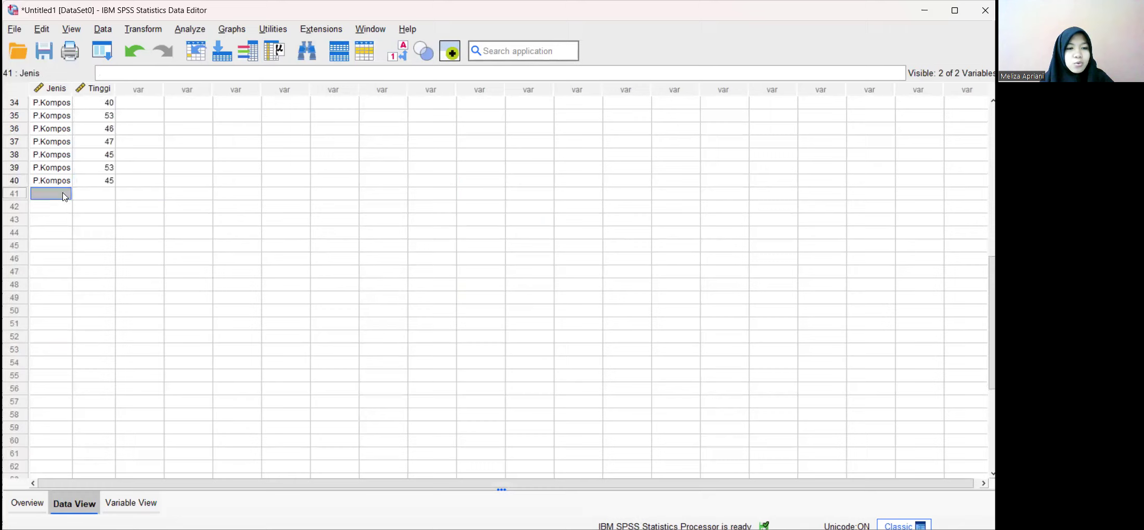
pyautogui.doubleClick(58, 191)
pyautogui.write('3')
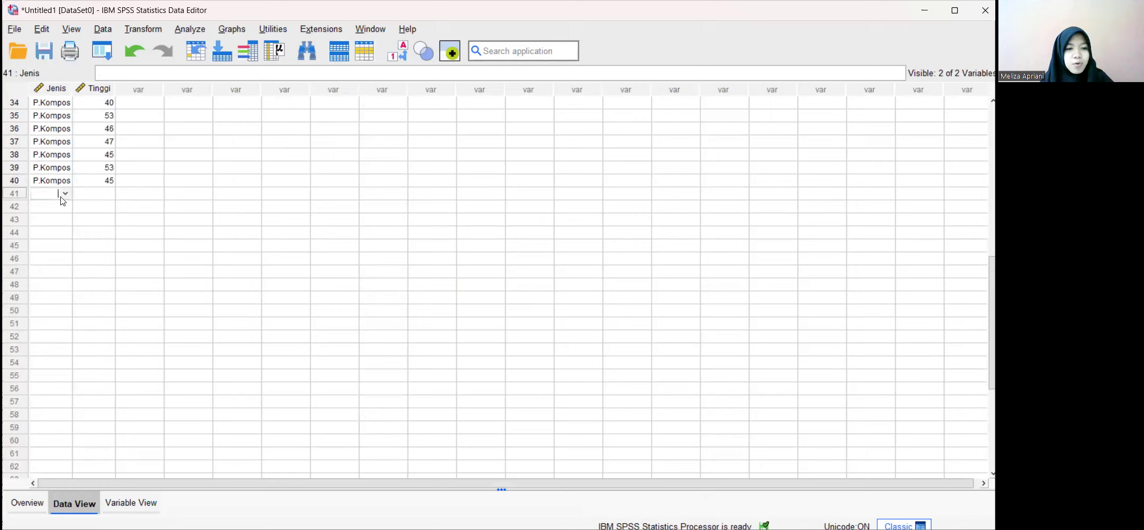
pyautogui.click(139, 235)
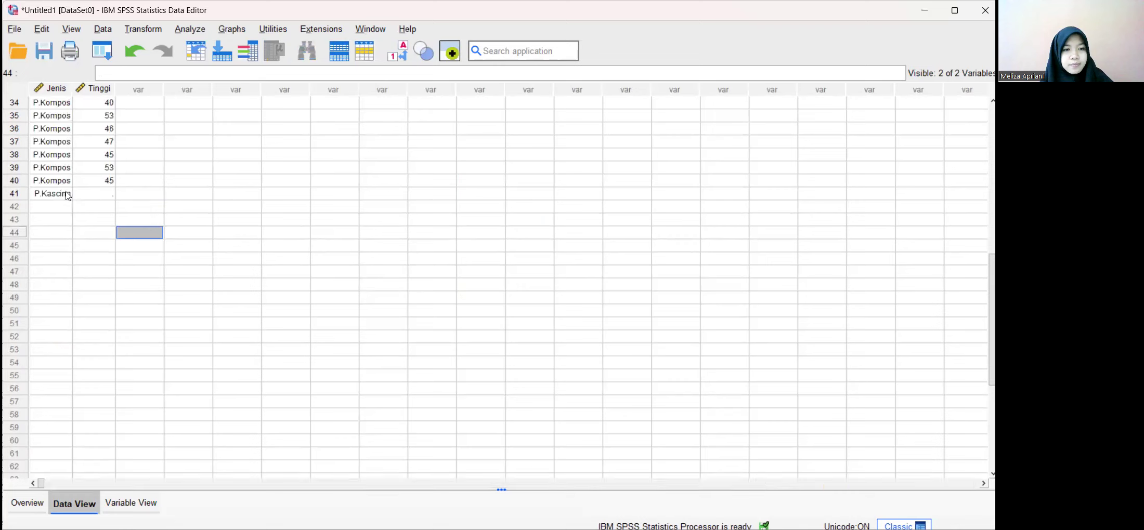
# Copy the P.Kascing value in row 41 and fill it down Jenis through row 60
pyautogui.click(66, 197)
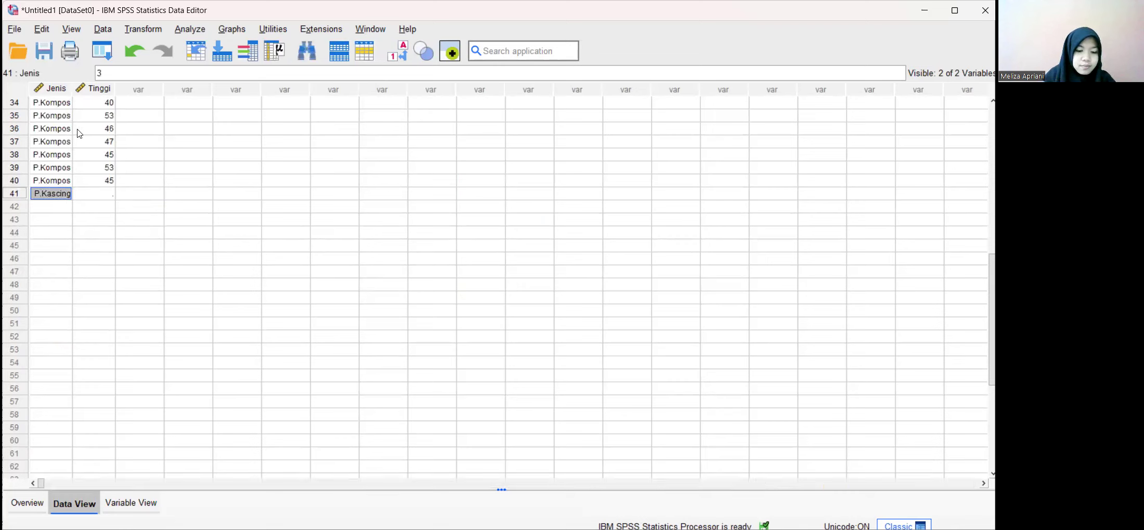
pyautogui.click(84, 194)
pyautogui.moveTo(63, 195); pyautogui.dragTo(36, 441)
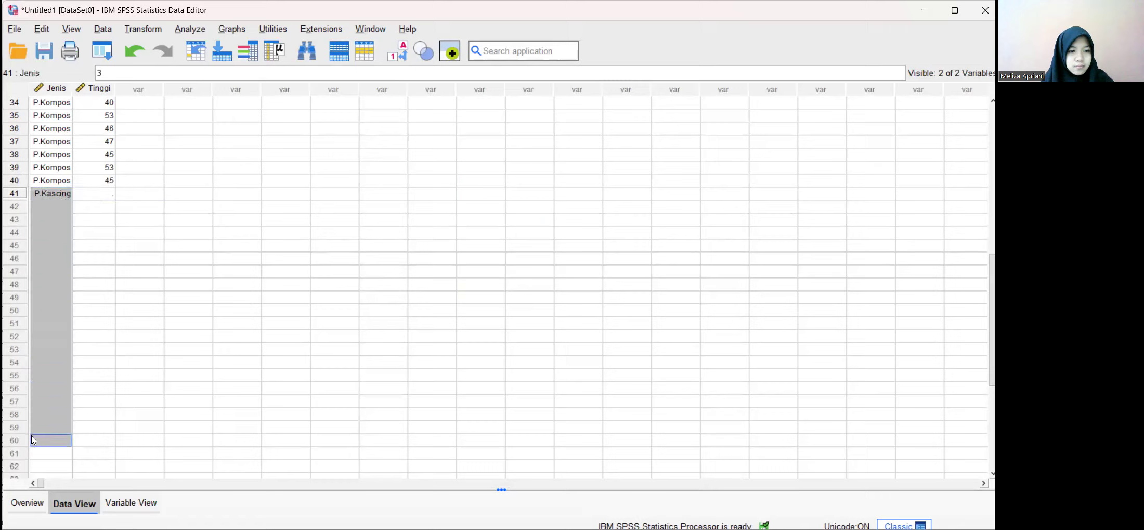
pyautogui.write('P.Kascing P.Kascing P.Kascing P.Kascing P.Kascing P.Kascing P.Kascing P.Kascing P.Kascing P.Kascing P.Kascing P.Kascing P.Kascing P.Kascing P.Kascing P.Kascing P.Kascing P.Kascing P.Kascing P.Kascing')
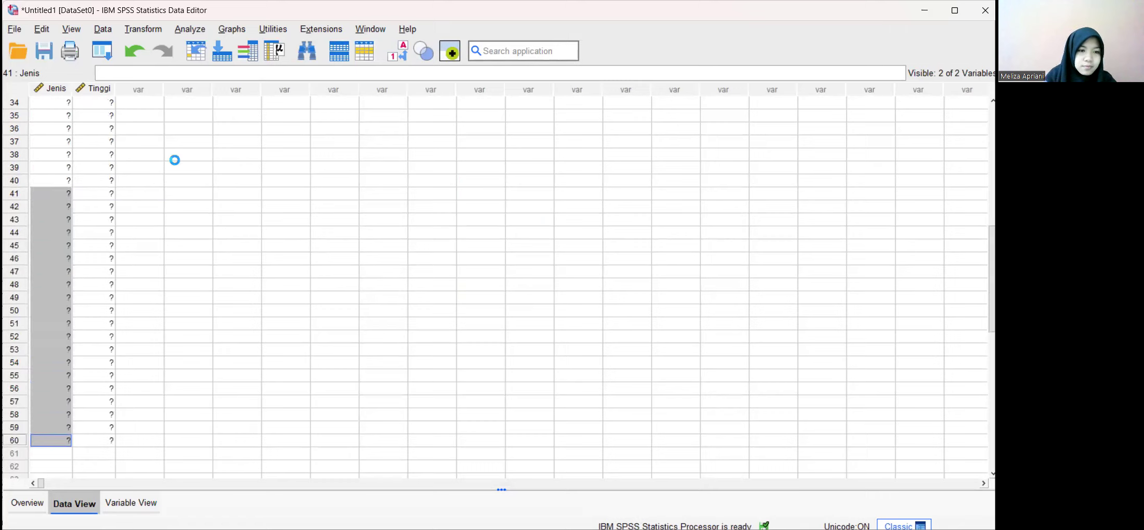
pyautogui.click(233, 167)
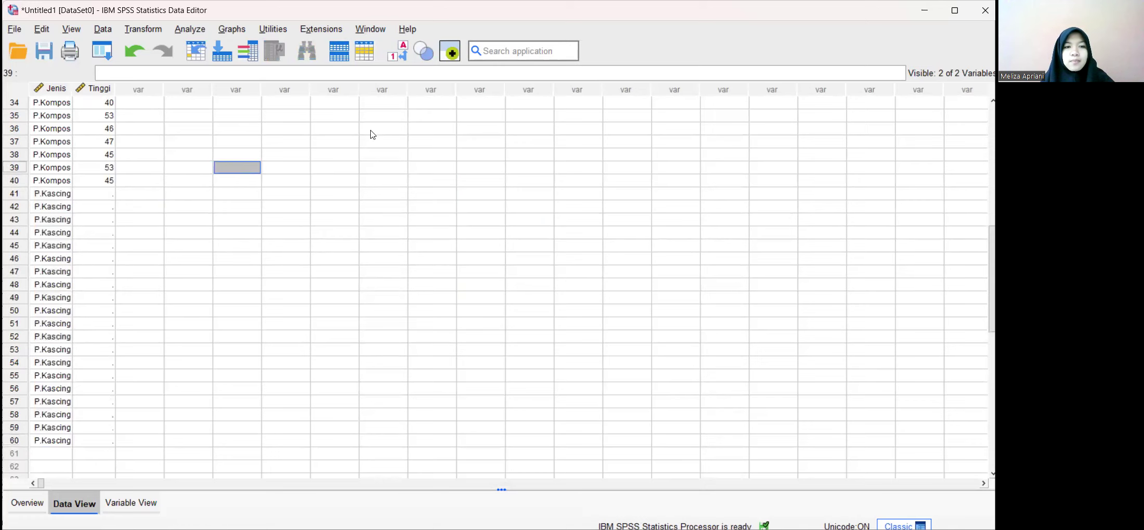
pyautogui.click(385, 120)
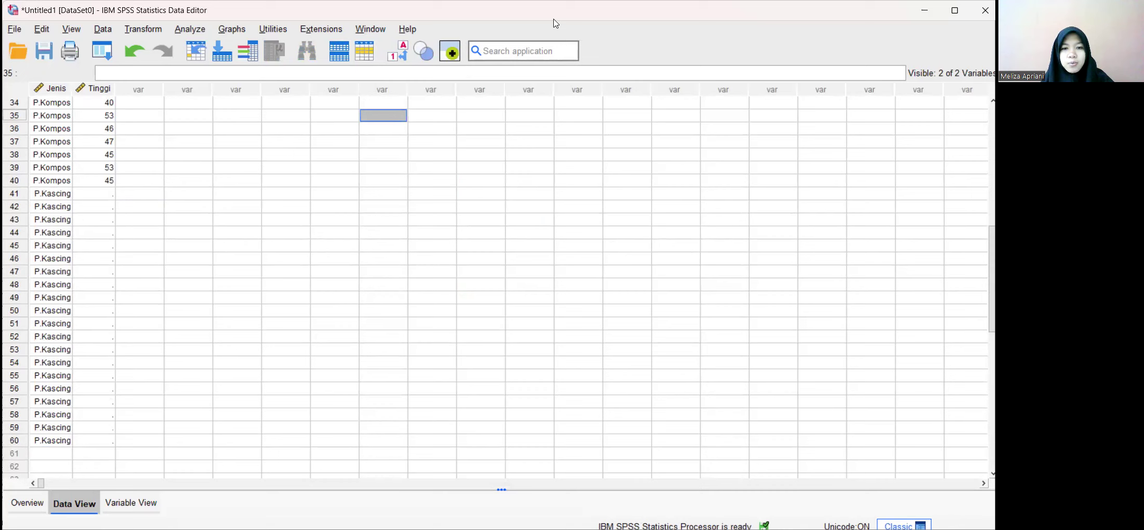
# Switch to the Excel workbook and copy the Pupuk Kascing heights in J2:J21
pyautogui.hotkey('alt', 'Tab')
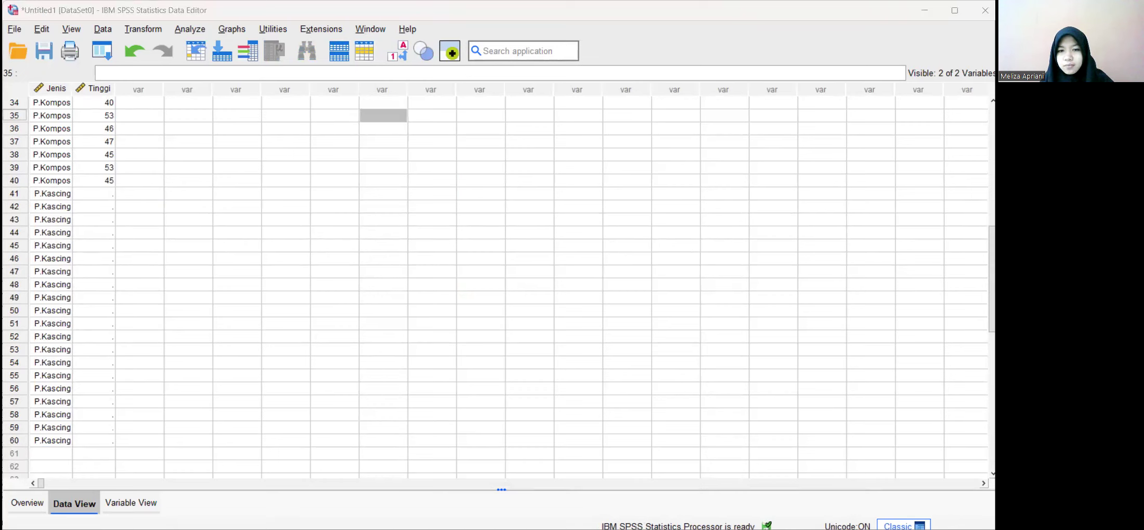
pyautogui.moveTo(518, 172); pyautogui.dragTo(523, 409)
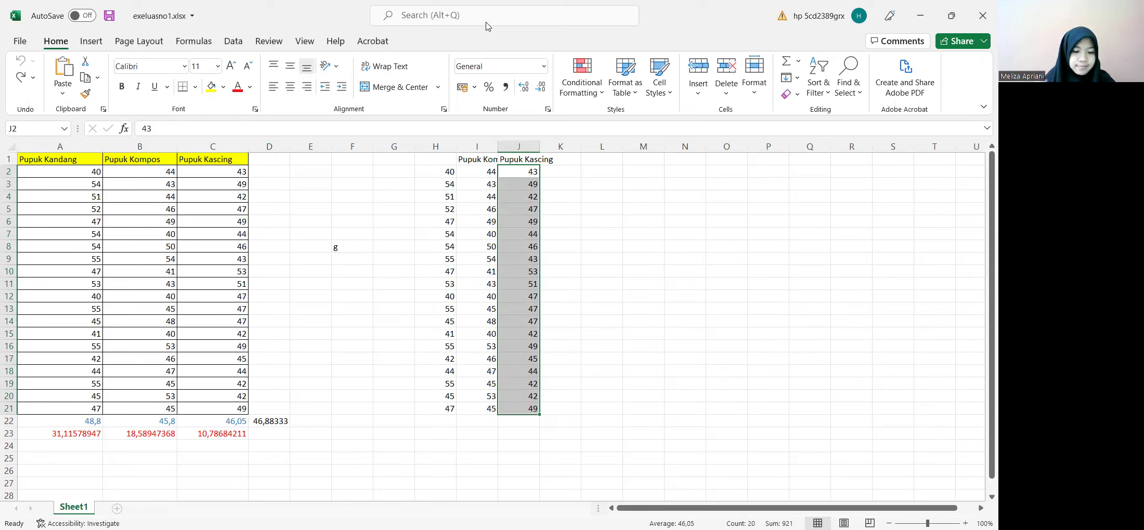
pyautogui.hotkey('ctrl', 'c')
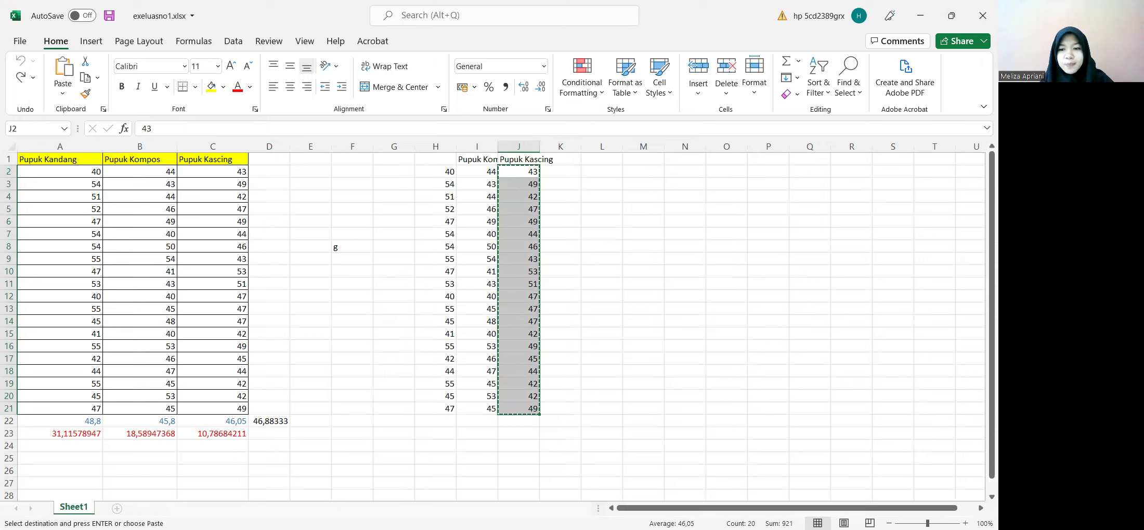
# Return to SPSS and paste the copied Pupuk Kascing heights into Tinggi, rows 41 to 60
pyautogui.hotkey('alt', 'Tab')
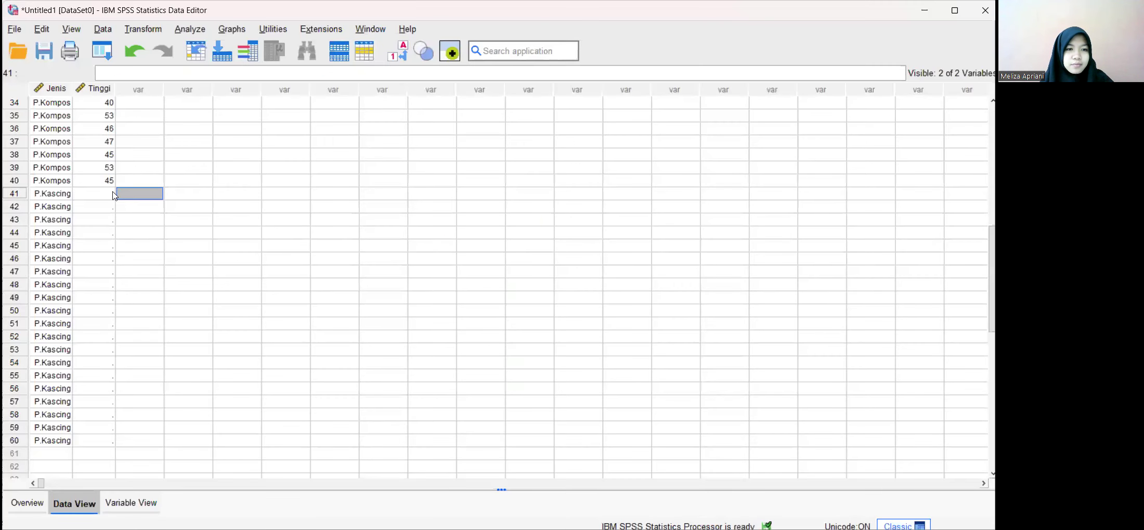
pyautogui.moveTo(111, 192); pyautogui.dragTo(96, 438)
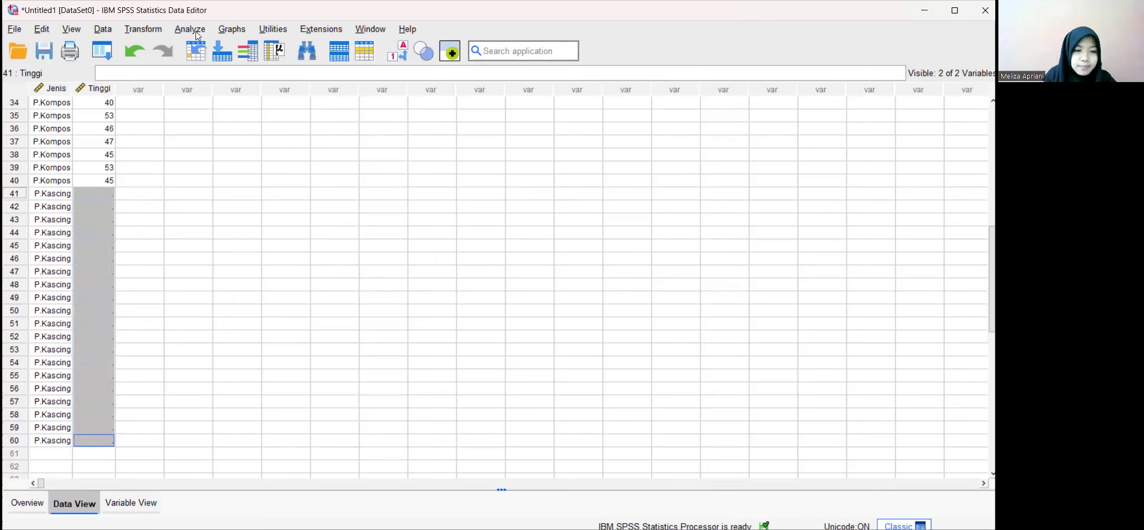
pyautogui.hotkey('ctrl', 'v')
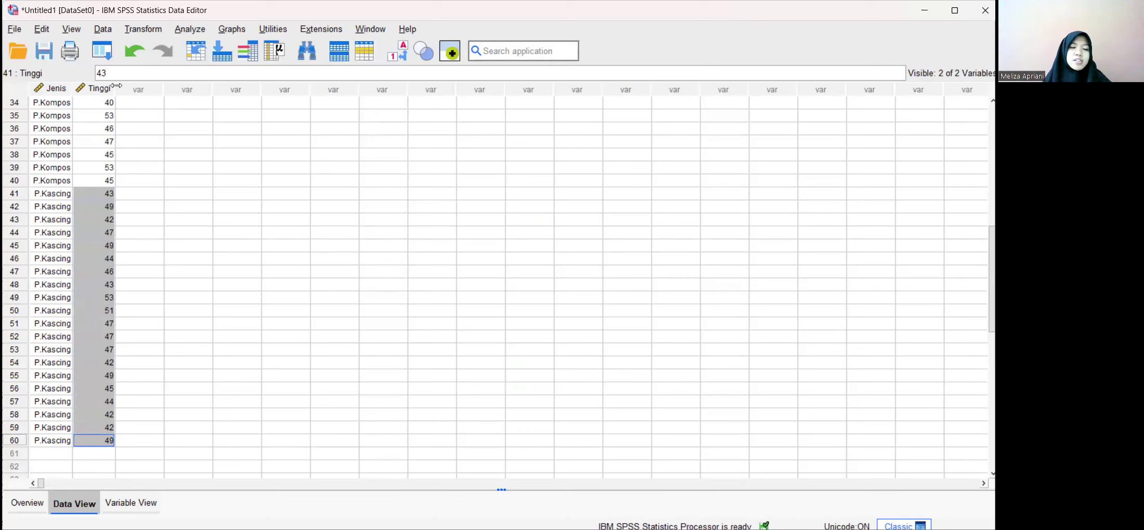
pyautogui.scroll(3, 62, 239)
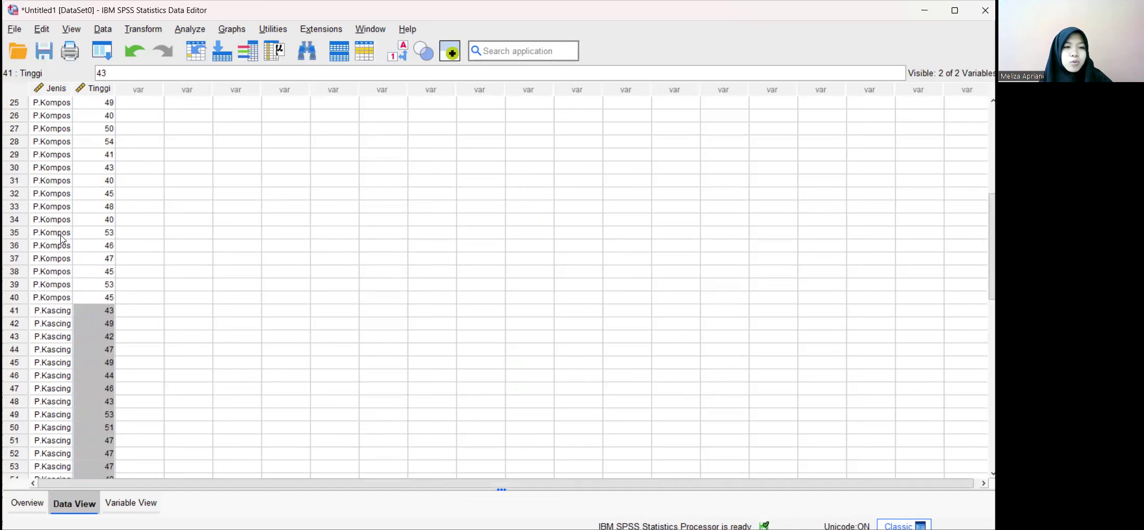
pyautogui.scroll(2, 61, 239)
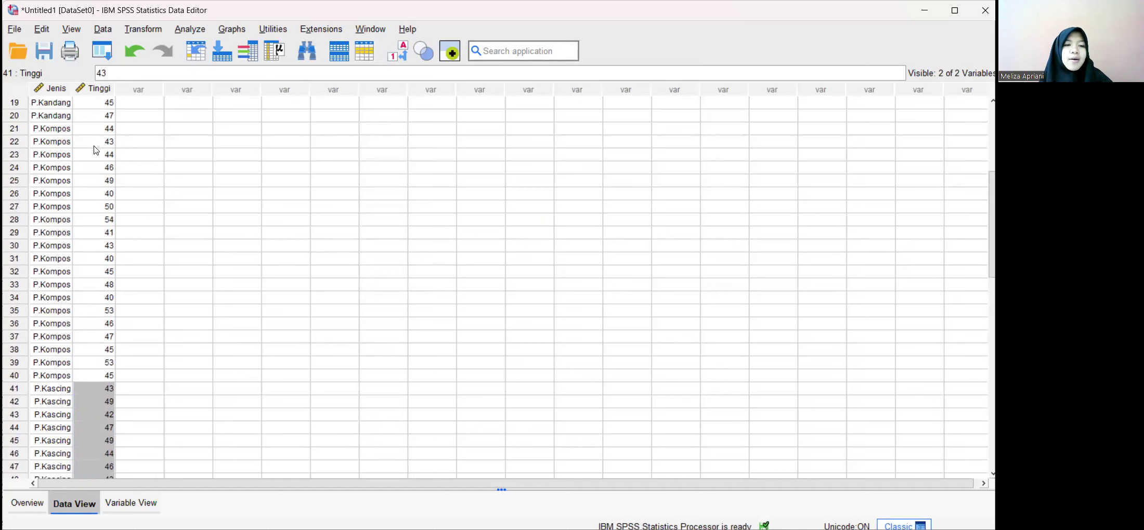
pyautogui.click(86, 208)
pyautogui.click(158, 171)
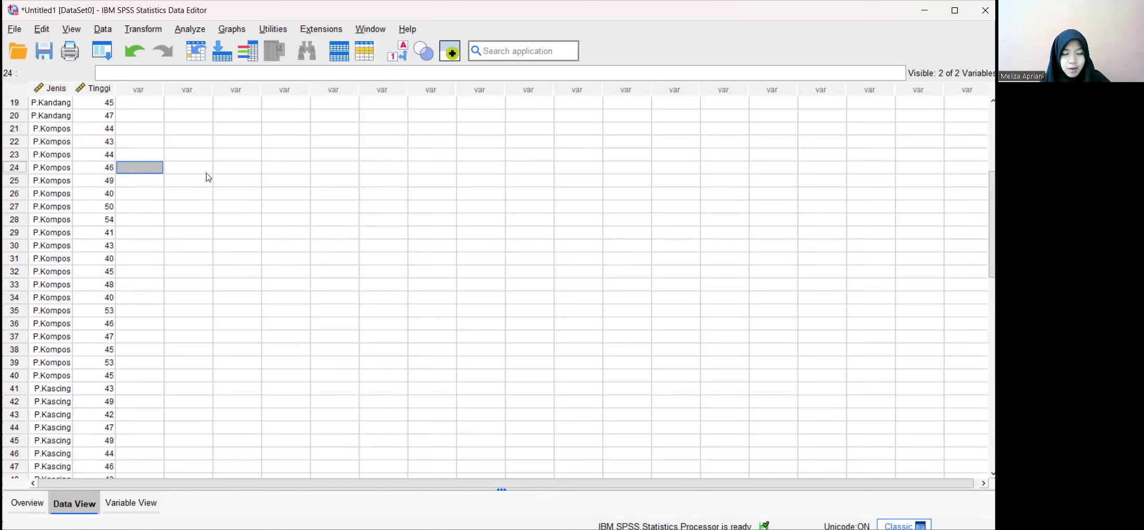
pyautogui.click(230, 166)
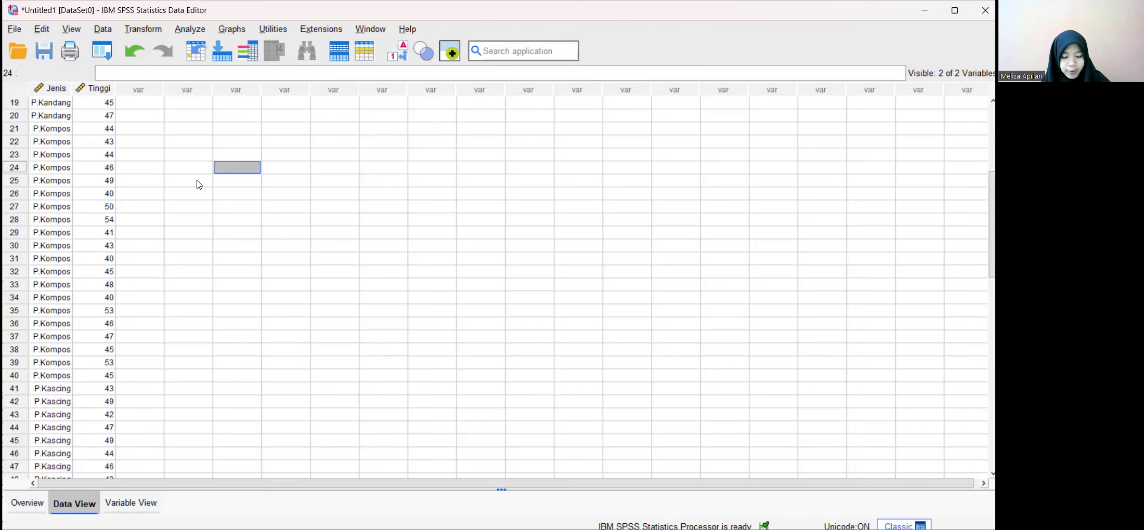
# Set up a One-Way ANOVA with Tinggi Tanaman as the dependent variable and Jenis Pupuk as the factor
pyautogui.click(190, 31)
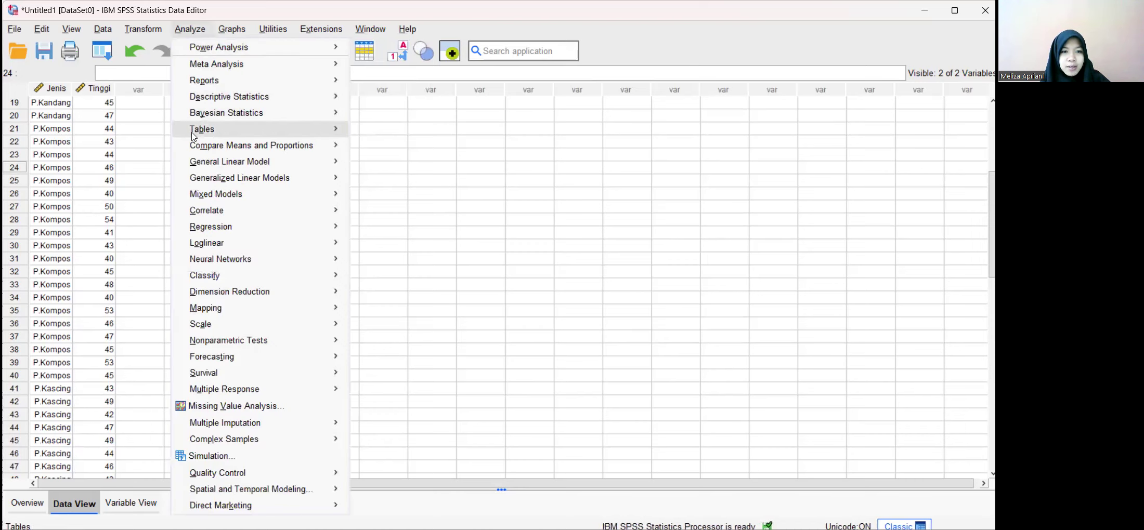
pyautogui.moveTo(191, 149)
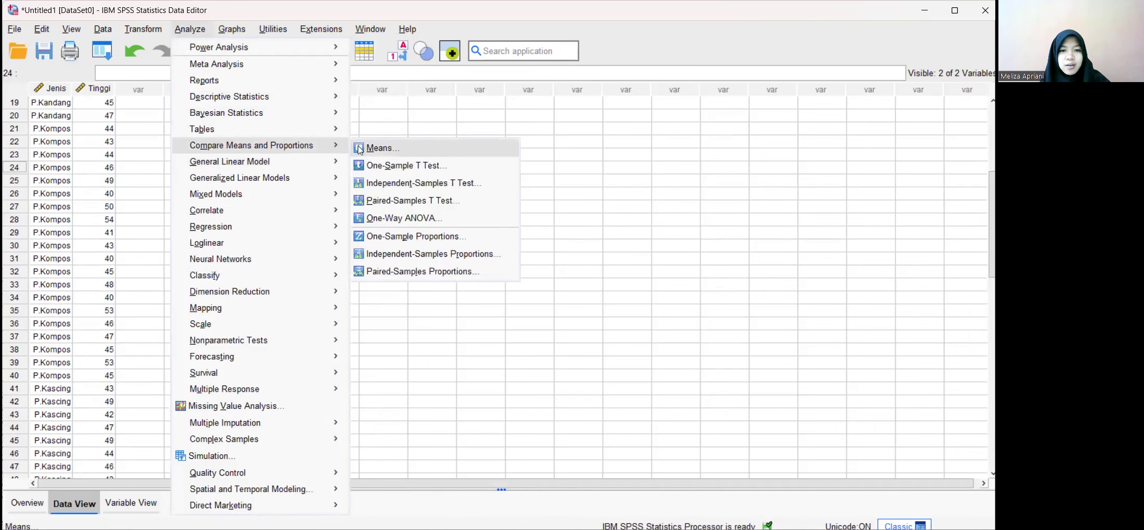
pyautogui.click(384, 224)
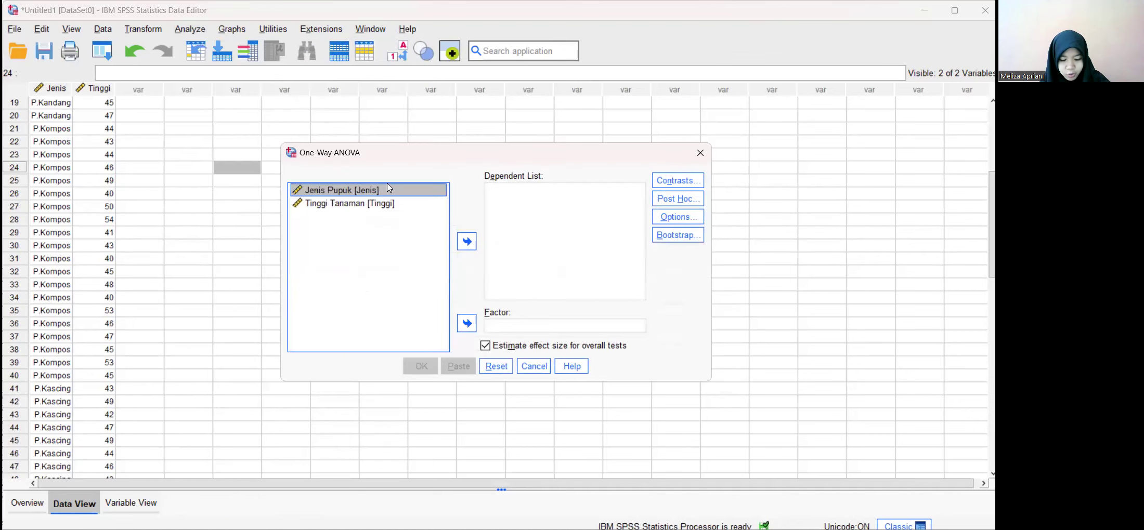
pyautogui.click(466, 322)
pyautogui.click(421, 194)
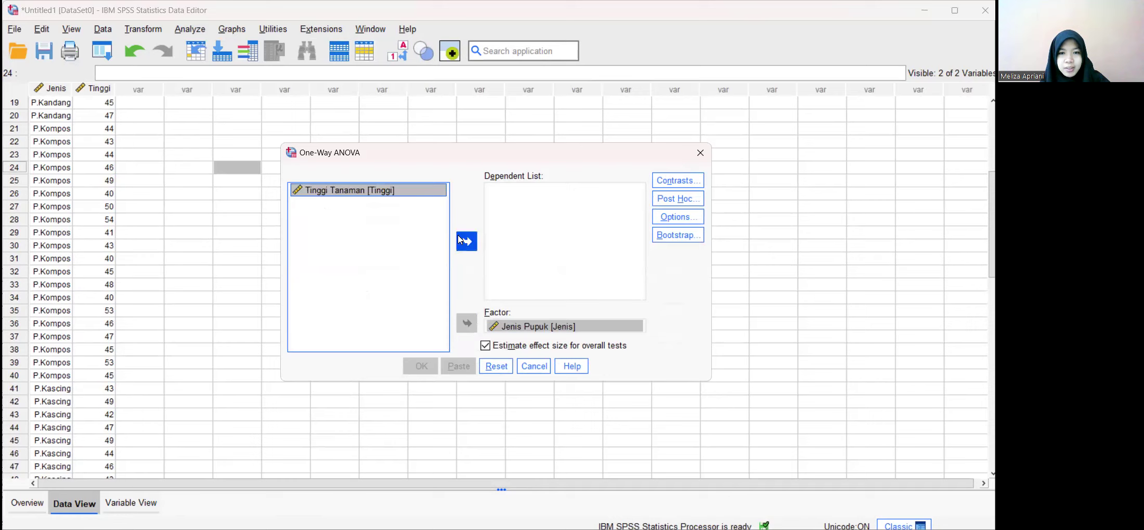
pyautogui.click(464, 242)
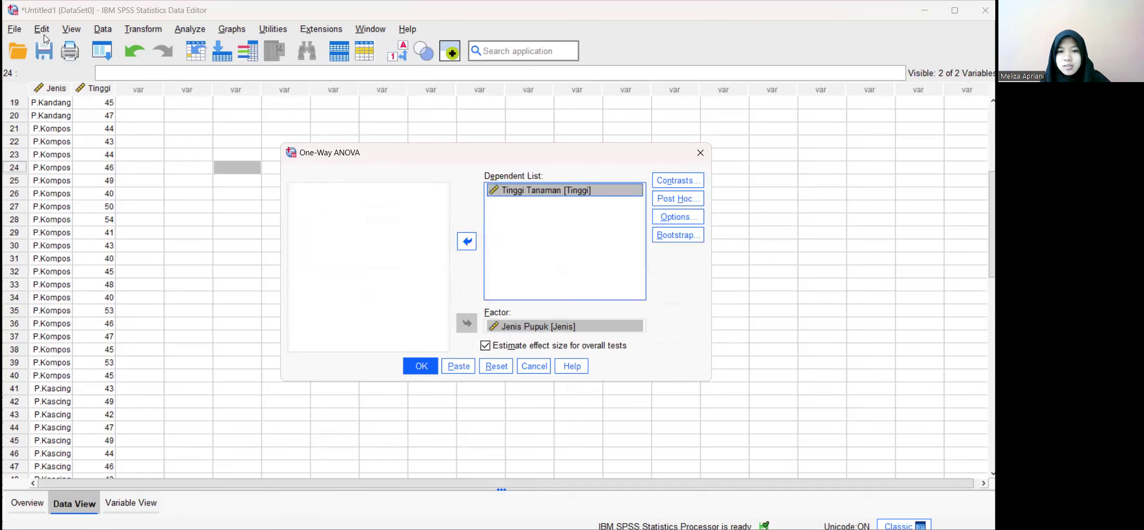
# Include the homogeneity of variance test and descriptive statistics in the One-Way ANOVA, and run the analysis
pyautogui.click(670, 223)
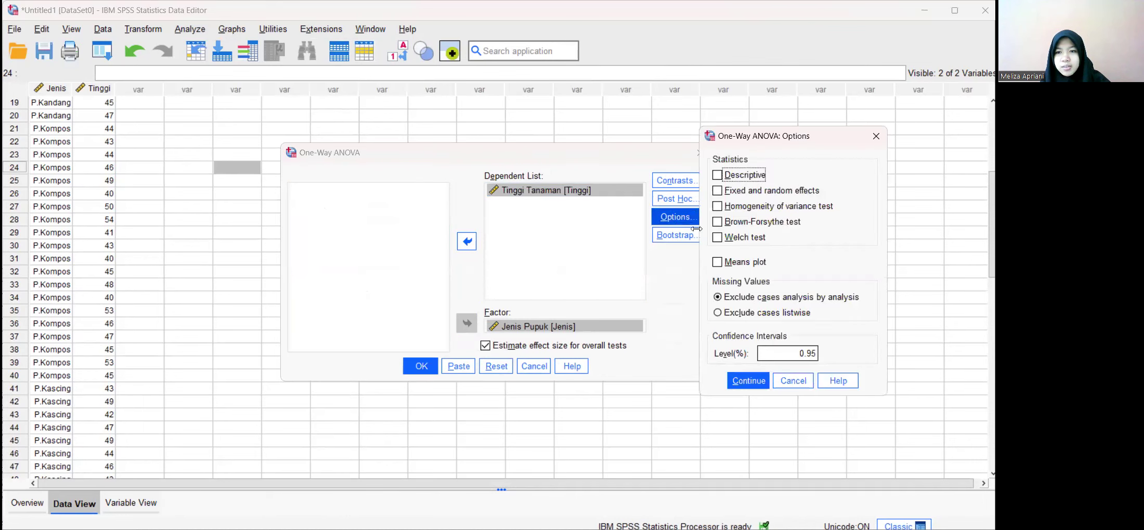
pyautogui.click(717, 207)
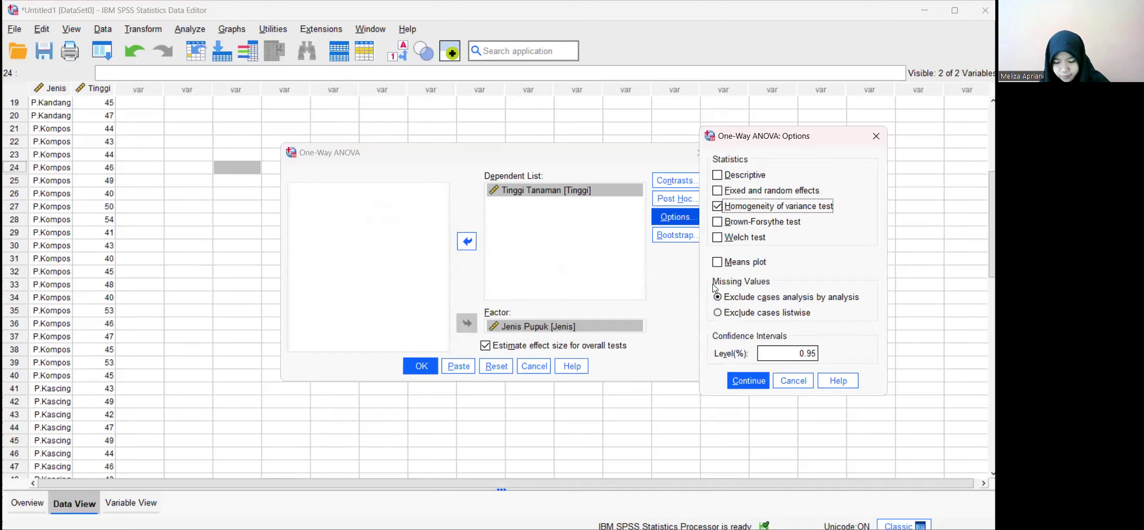
pyautogui.click(716, 175)
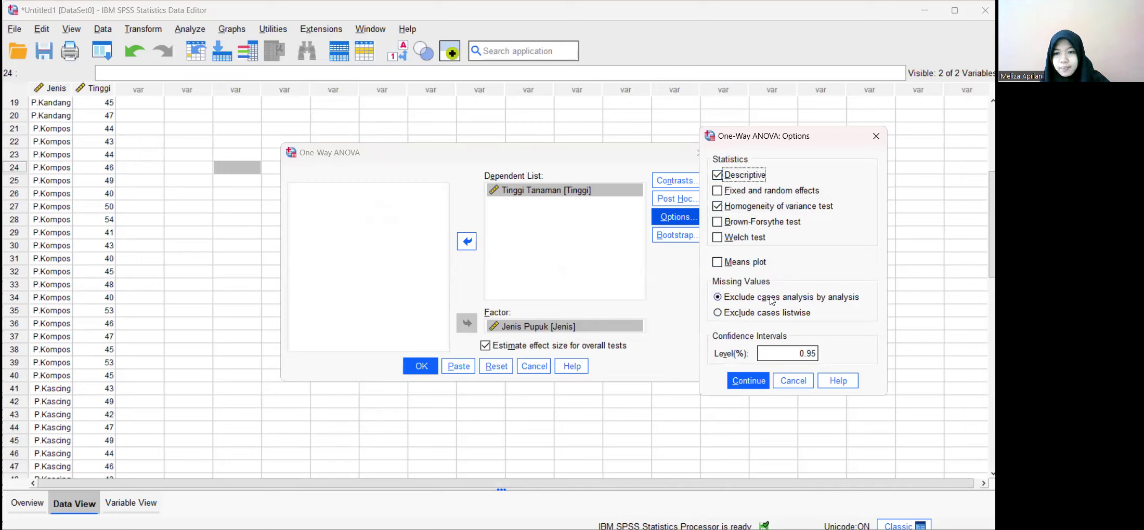
pyautogui.click(754, 382)
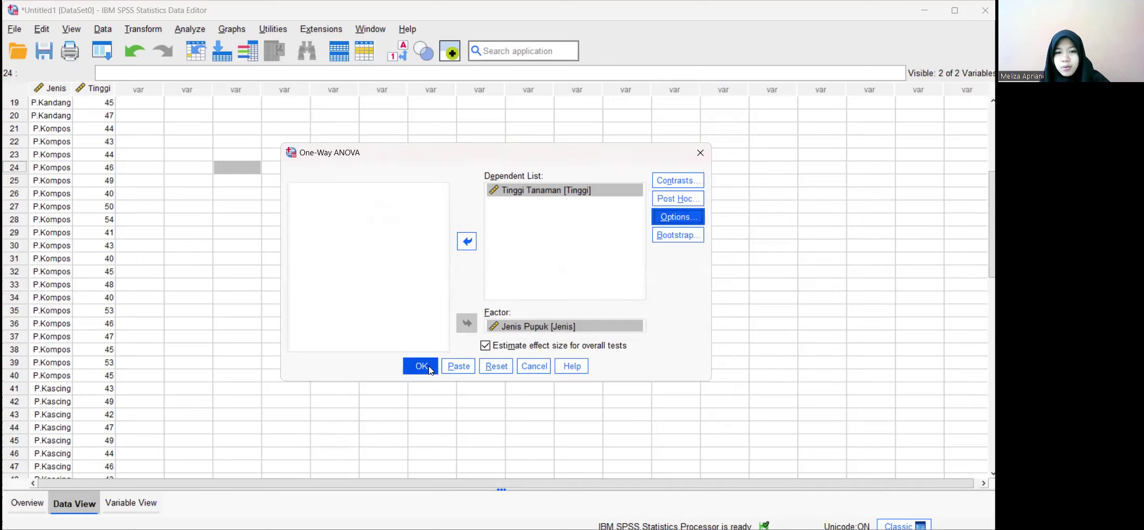
pyautogui.click(413, 371)
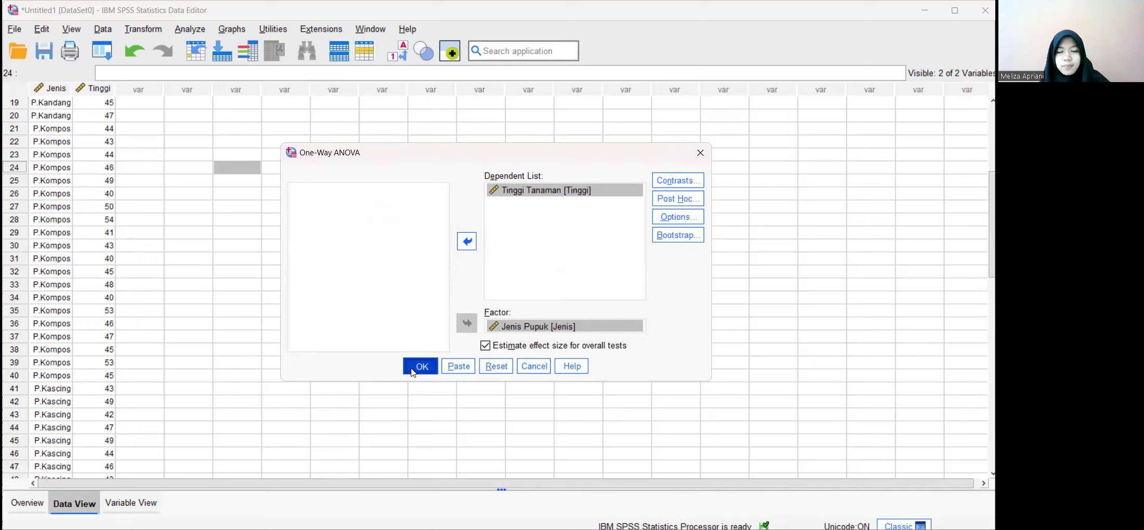
pyautogui.click(413, 371)
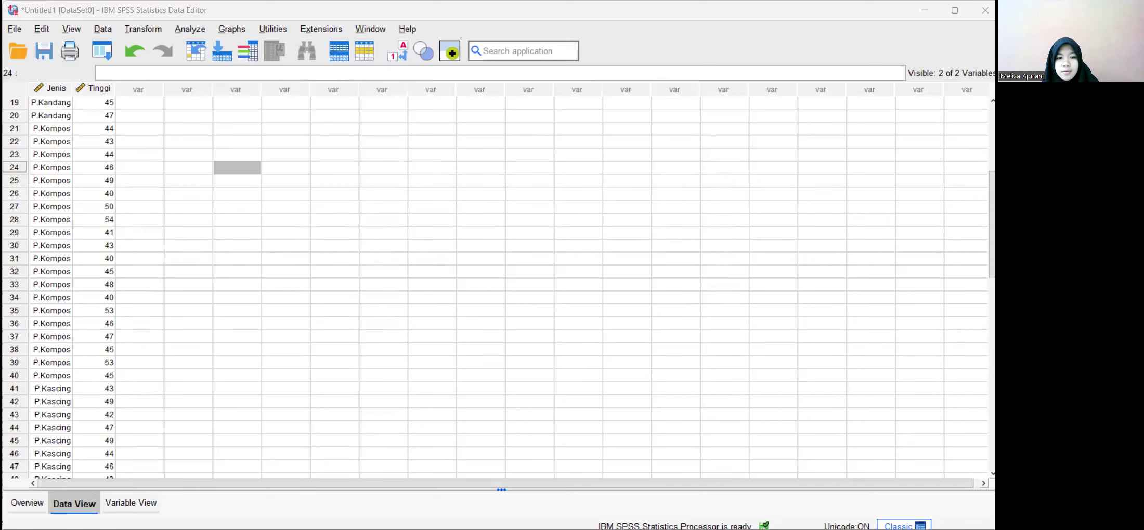
# Switch to the Word document and review question 1's data table, hypotheses, group means and variances, and the SST and SSE calculations
pyautogui.hotkey('alt', 'Tab')
pyautogui.scroll(-15, 428, 326)
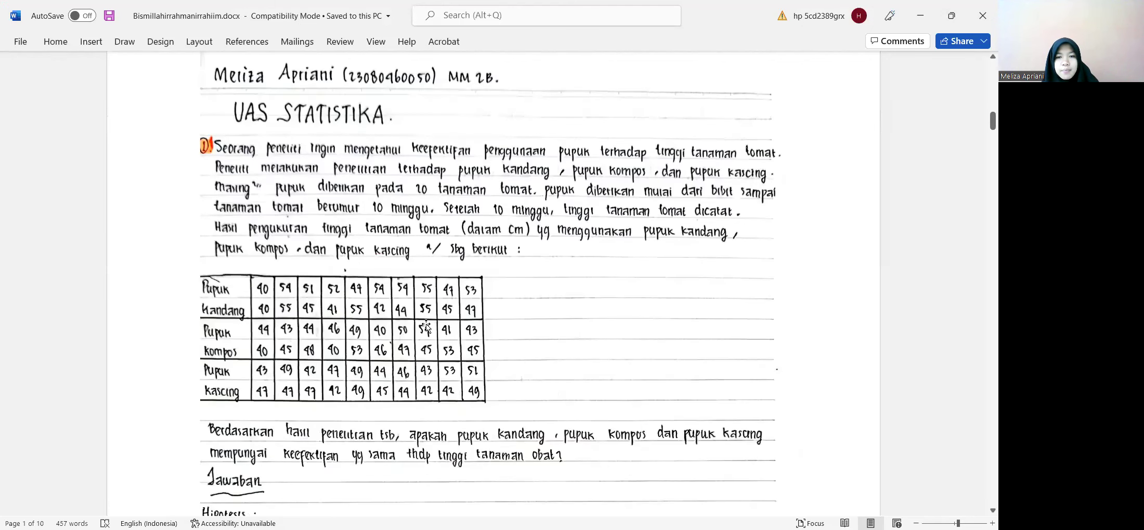
pyautogui.scroll(-1, 427, 326)
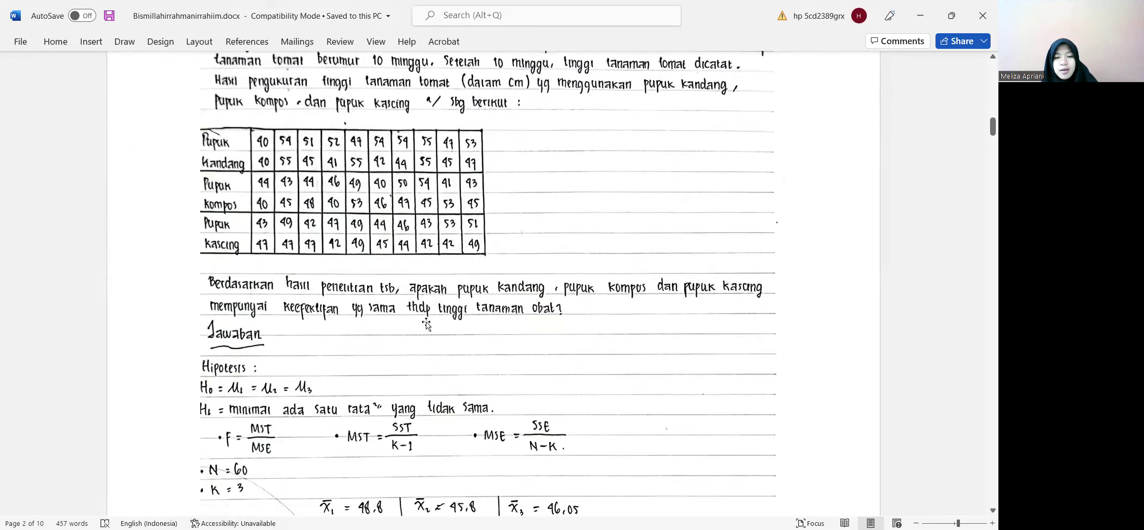
pyautogui.scroll(4, 427, 326)
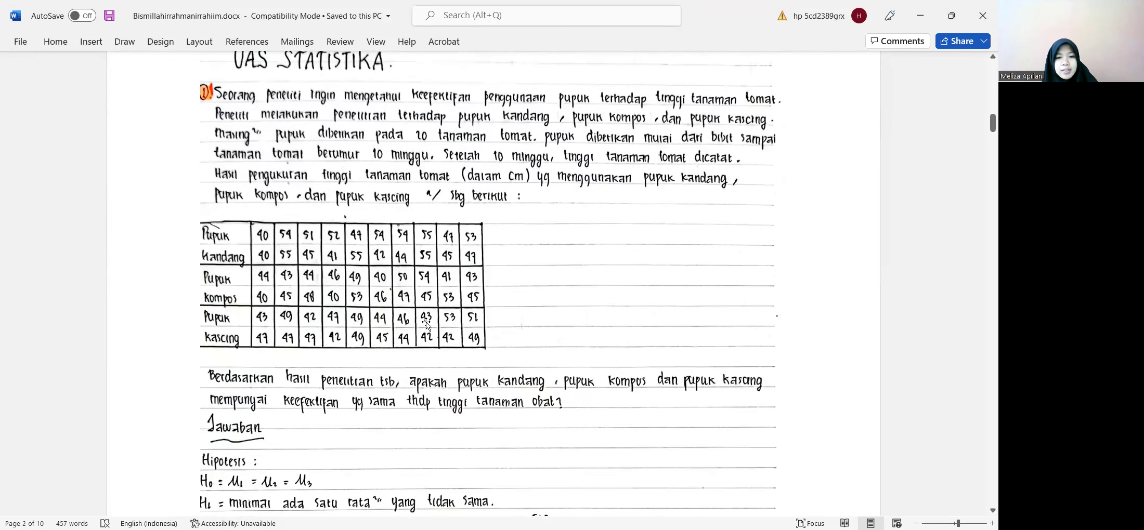
pyautogui.scroll(-1, 426, 326)
pyautogui.scroll(-10, 425, 324)
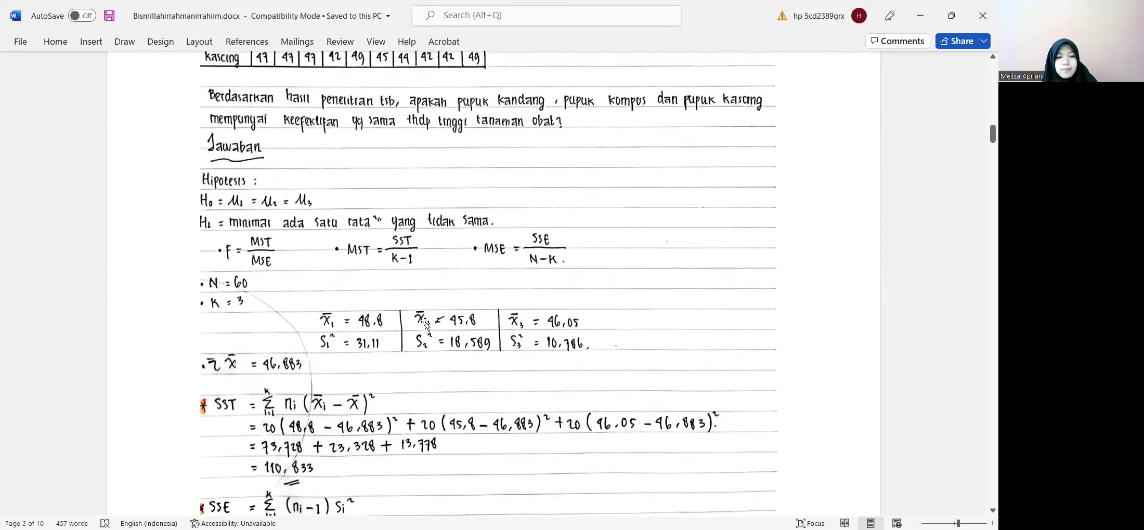
pyautogui.scroll(3, 425, 324)
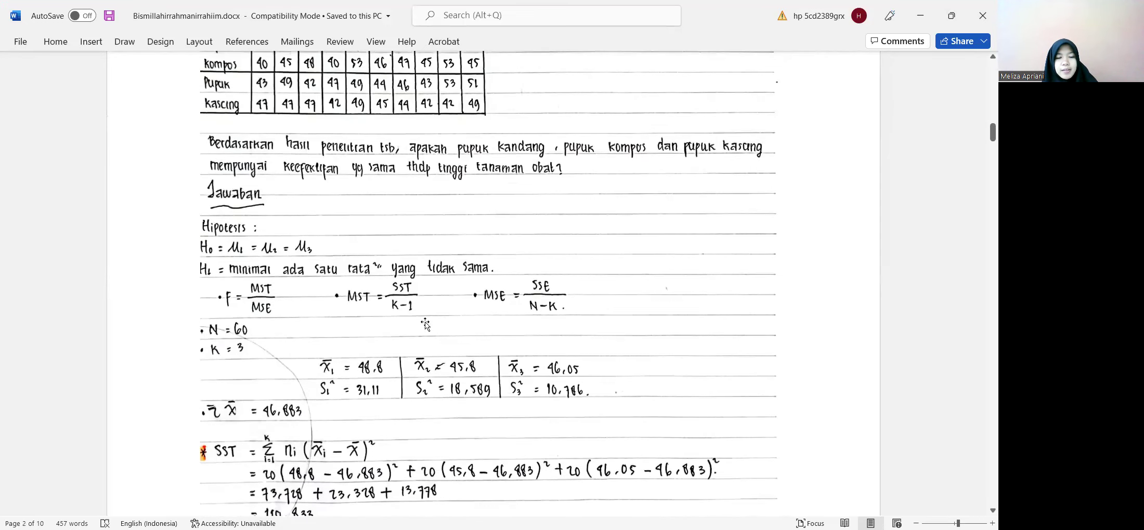
pyautogui.scroll(-5, 425, 323)
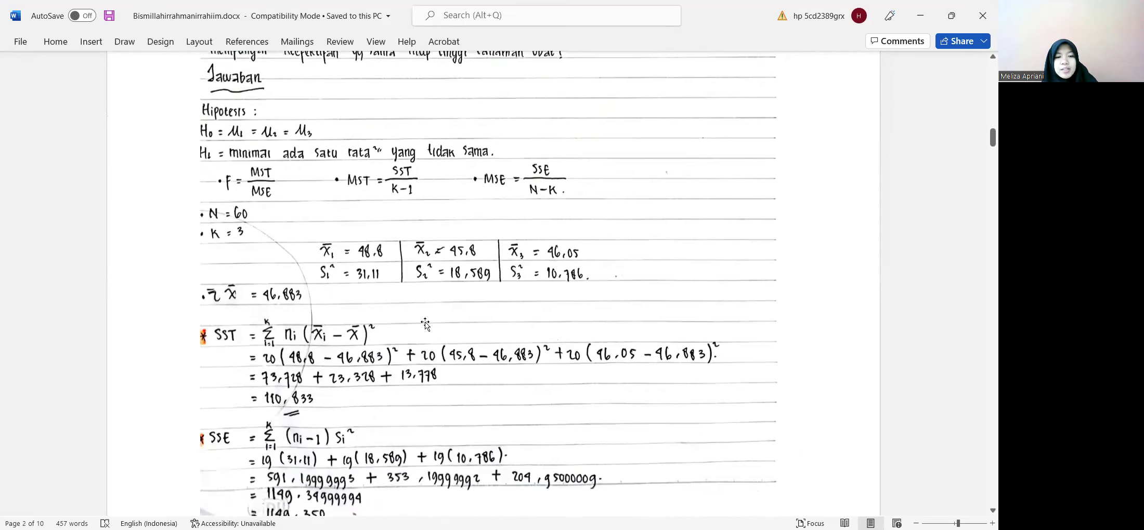
pyautogui.scroll(-5, 426, 324)
pyautogui.scroll(5, 425, 323)
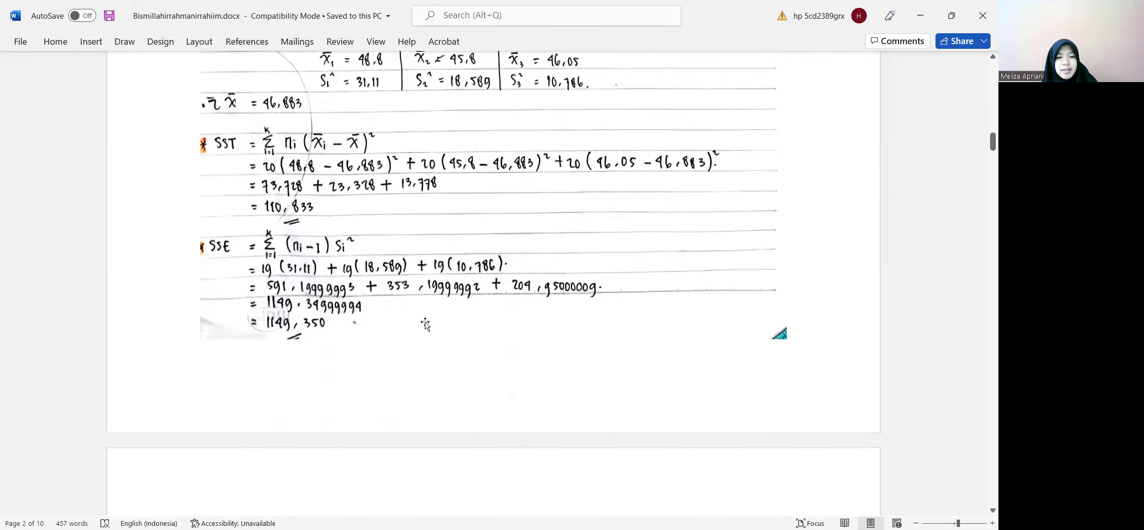
pyautogui.scroll(3, 312, 388)
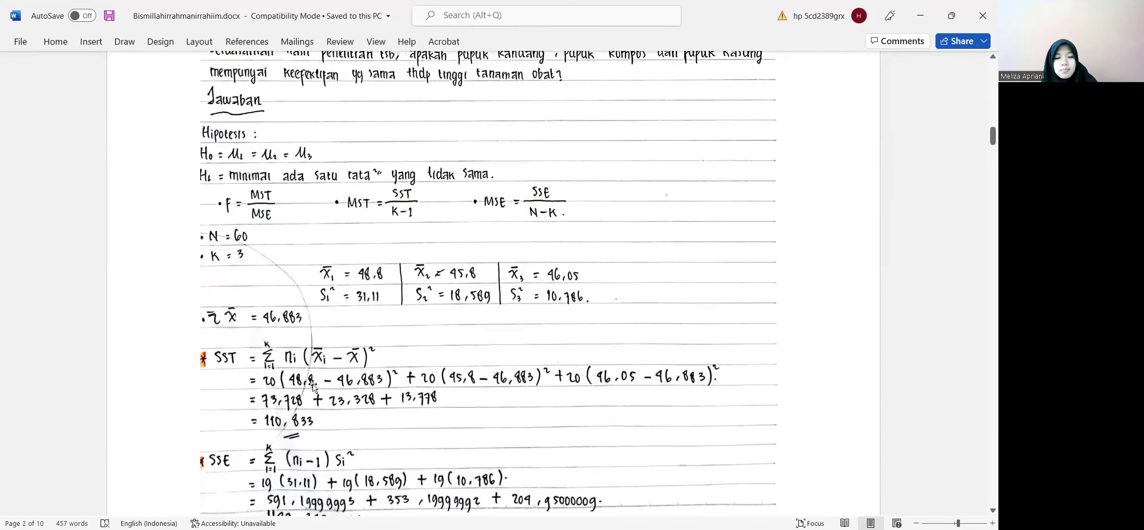
pyautogui.scroll(-3, 313, 388)
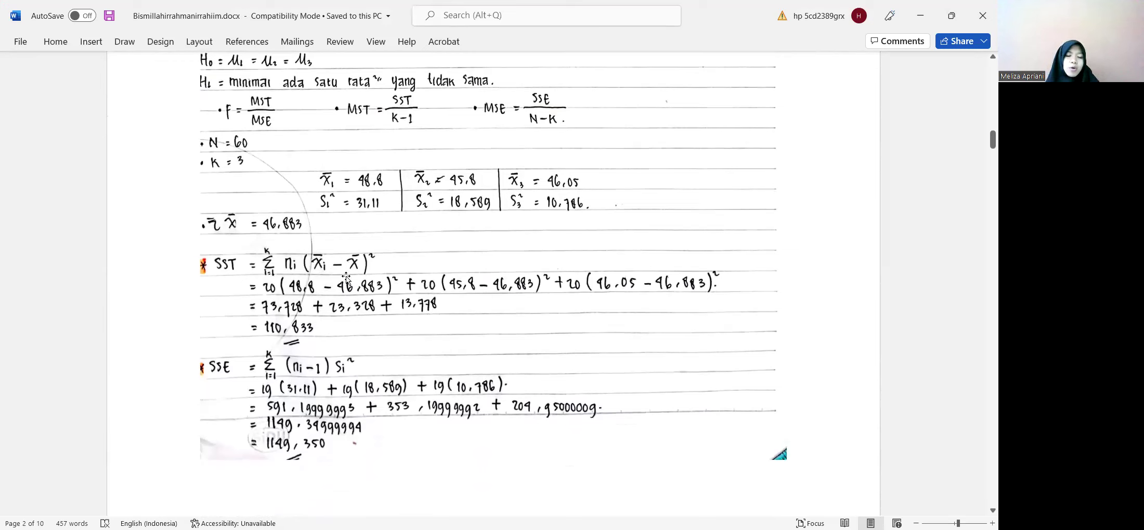
pyautogui.scroll(-2, 315, 328)
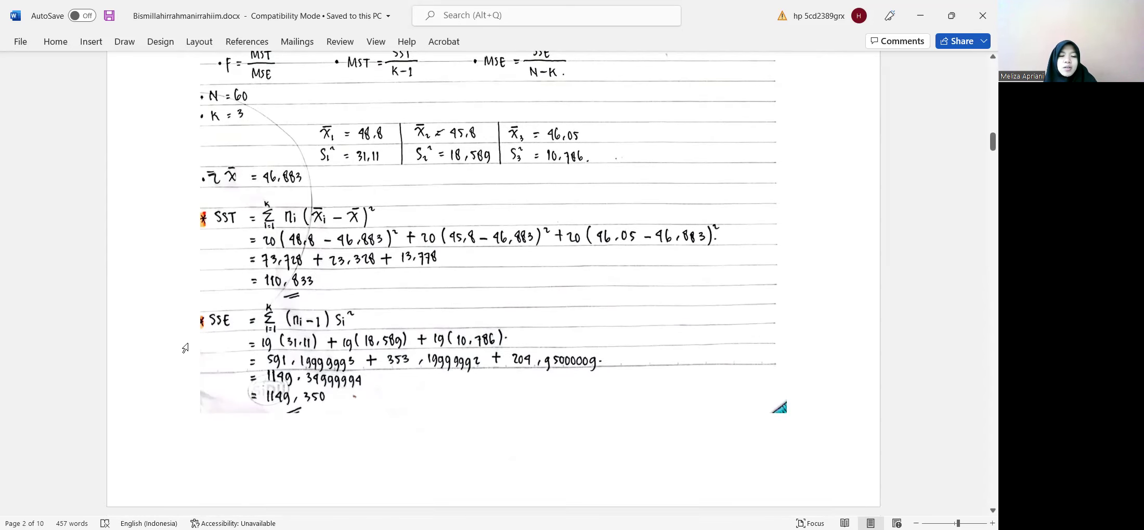
pyautogui.scroll(-6, 187, 338)
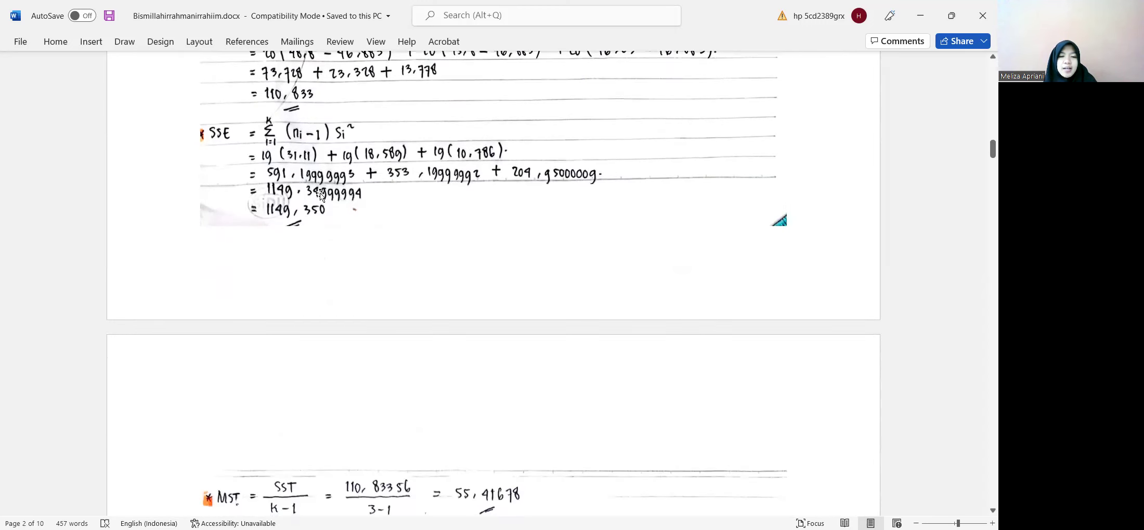
pyautogui.scroll(3, 325, 195)
# Examine the handwritten MST and MSE calculations, the ANOVA table with its F value, and the conclusion for question 1
pyautogui.scroll(-7, 332, 192)
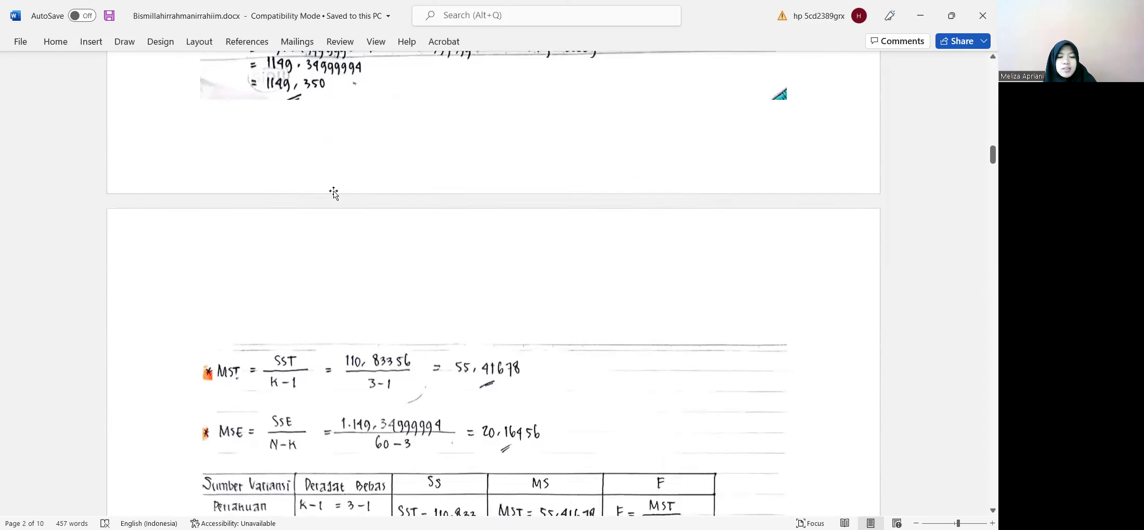
pyautogui.scroll(-8, 335, 191)
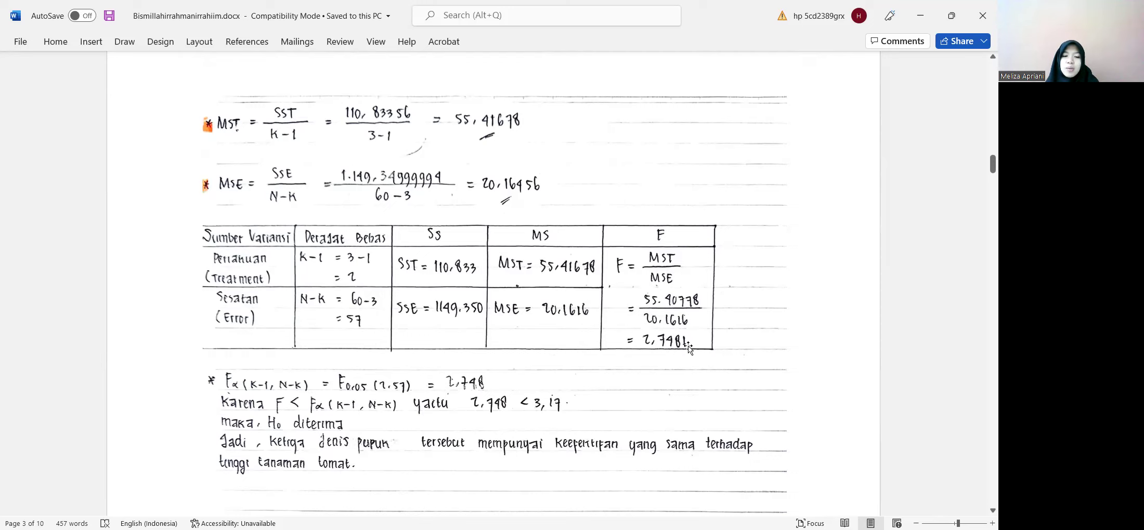
pyautogui.scroll(-3, 313, 380)
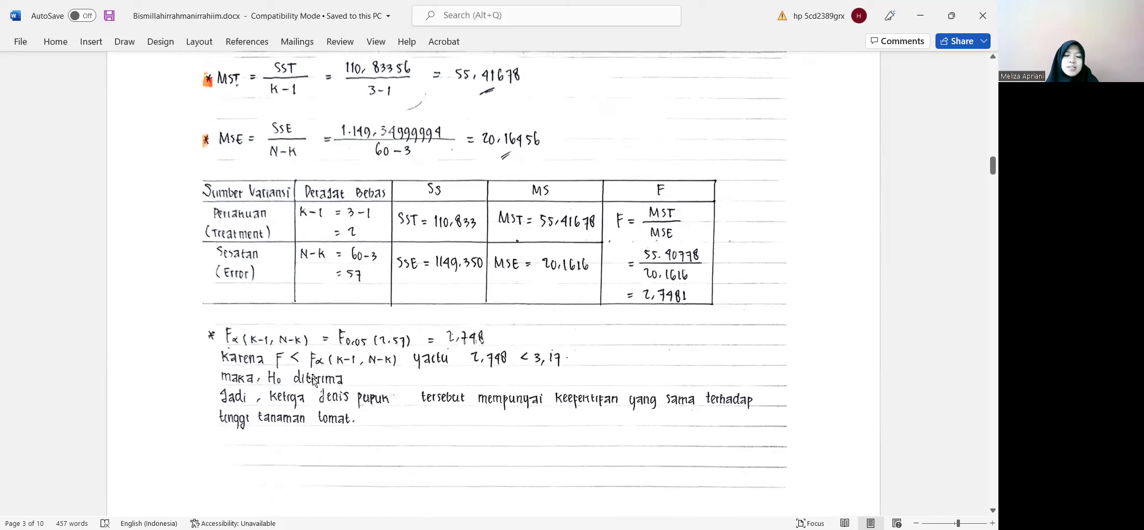
pyautogui.scroll(2, 314, 374)
pyautogui.scroll(-1, 314, 374)
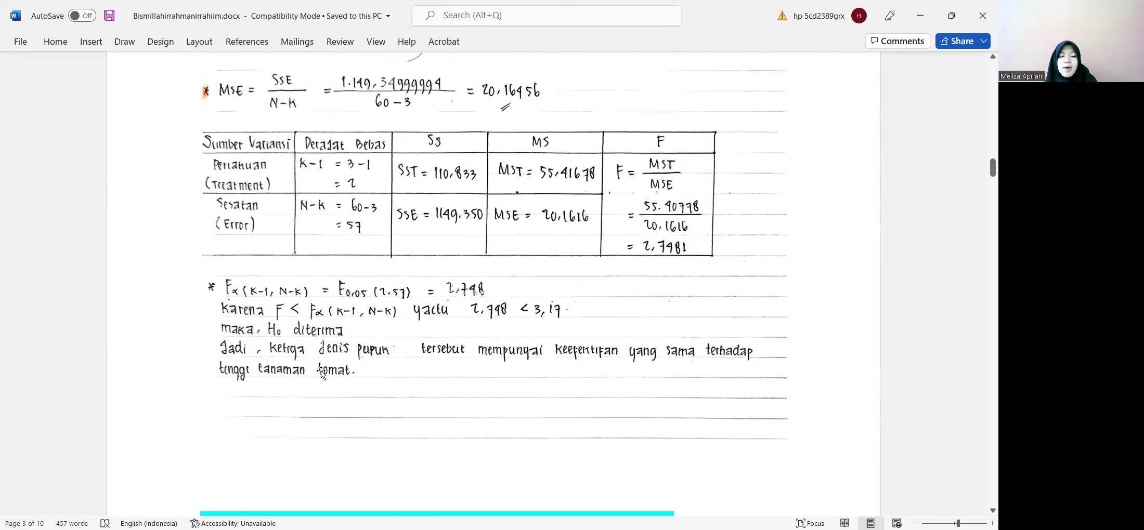
pyautogui.scroll(-2, 300, 358)
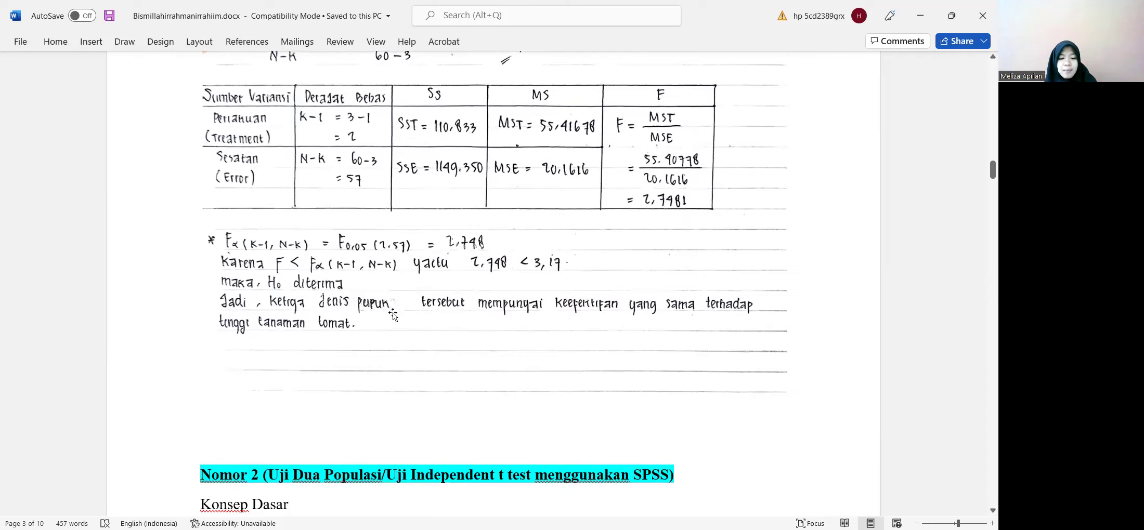
pyautogui.scroll(5, 393, 316)
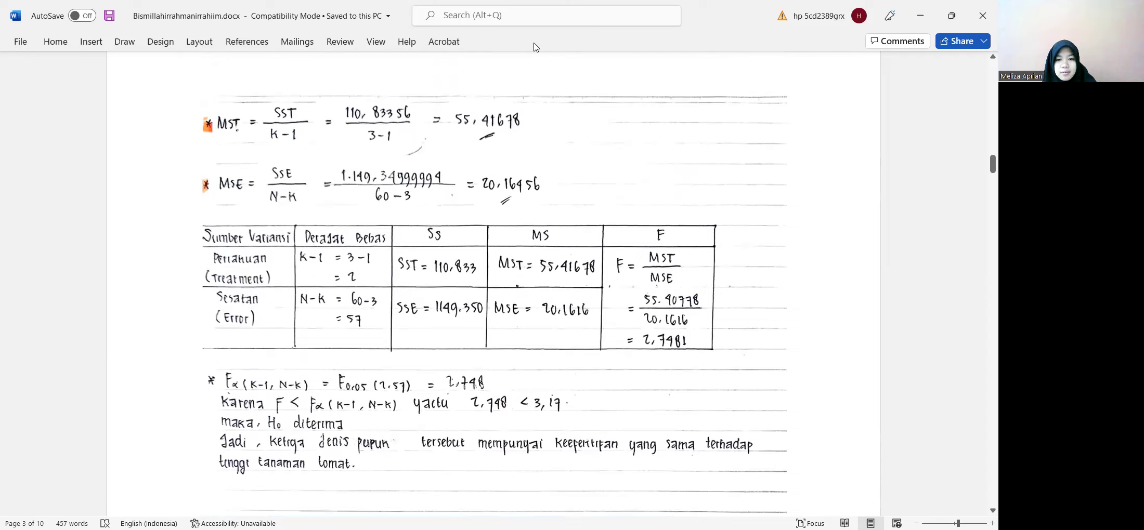
# Switch to the SPSS output and examine the first Oneway section's descriptives, homogeneity of variances, ANOVA and effect size tables for Tinggi Tanaman
pyautogui.click(534, 43)
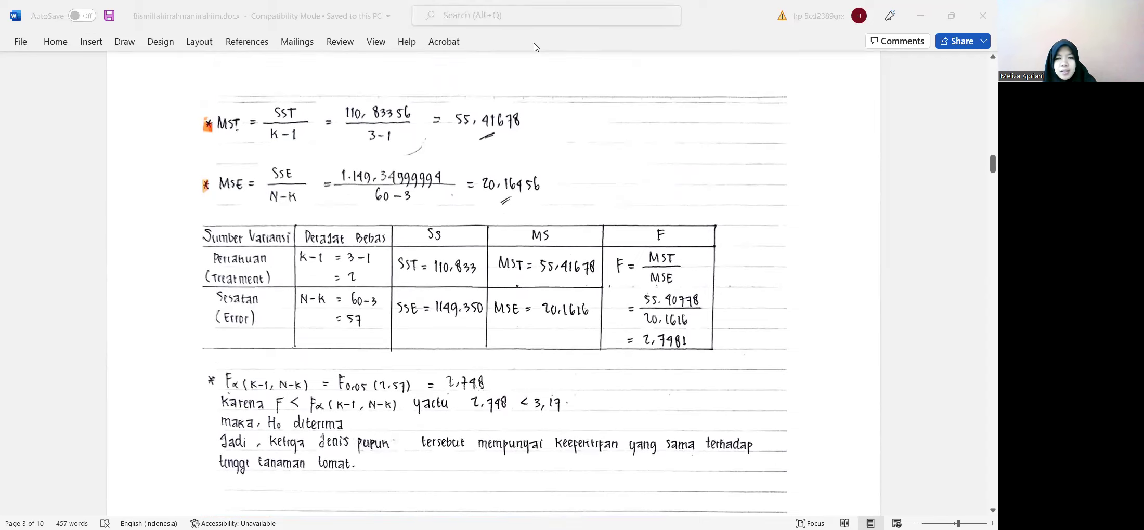
pyautogui.hotkey('alt', 'Tab')
pyautogui.scroll(8, 351, 285)
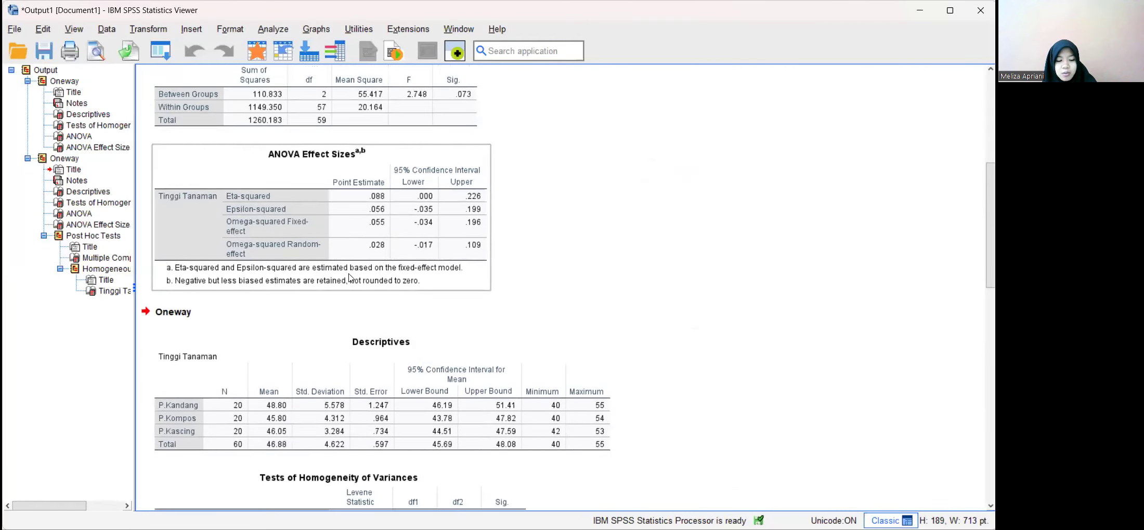
pyautogui.scroll(2, 349, 279)
pyautogui.scroll(-8, 345, 265)
pyautogui.scroll(1, 346, 265)
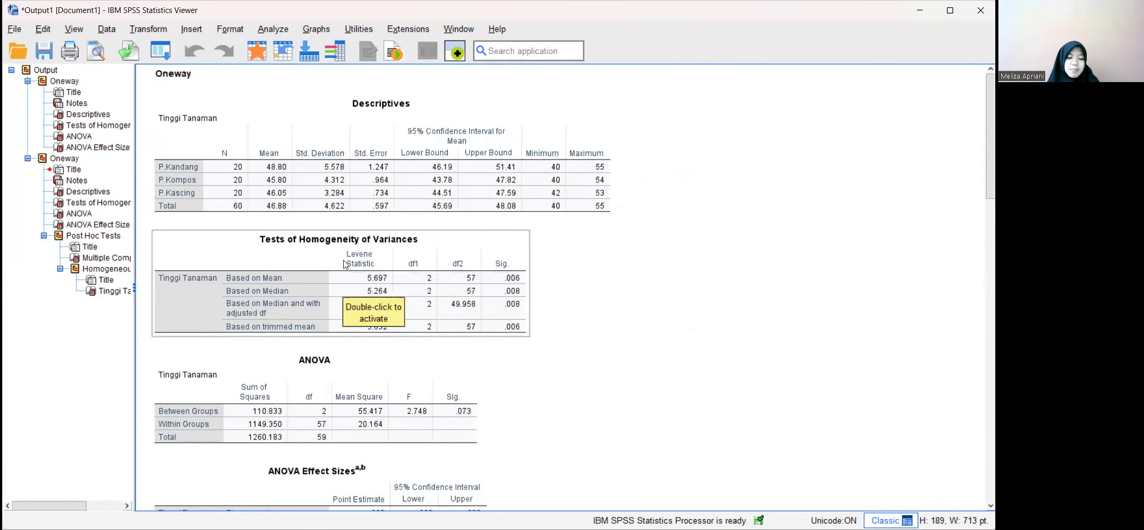
pyautogui.scroll(-9, 345, 265)
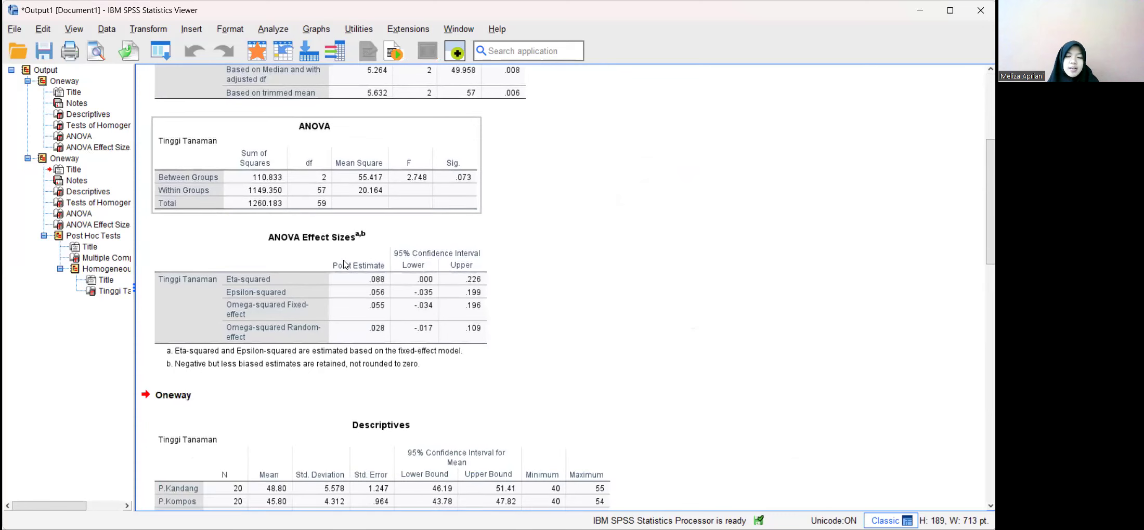
pyautogui.click(344, 265)
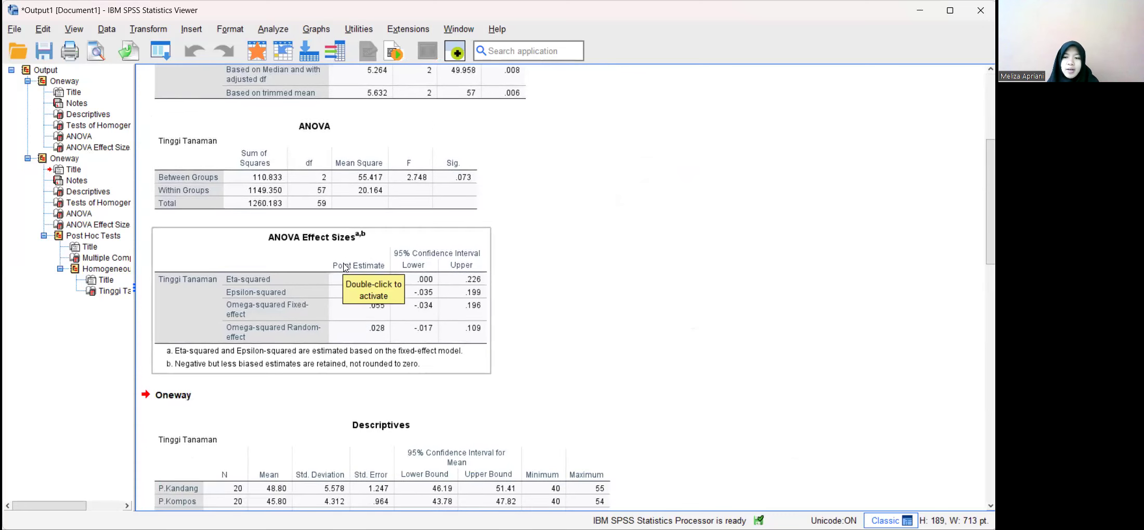
pyautogui.scroll(-5, 345, 266)
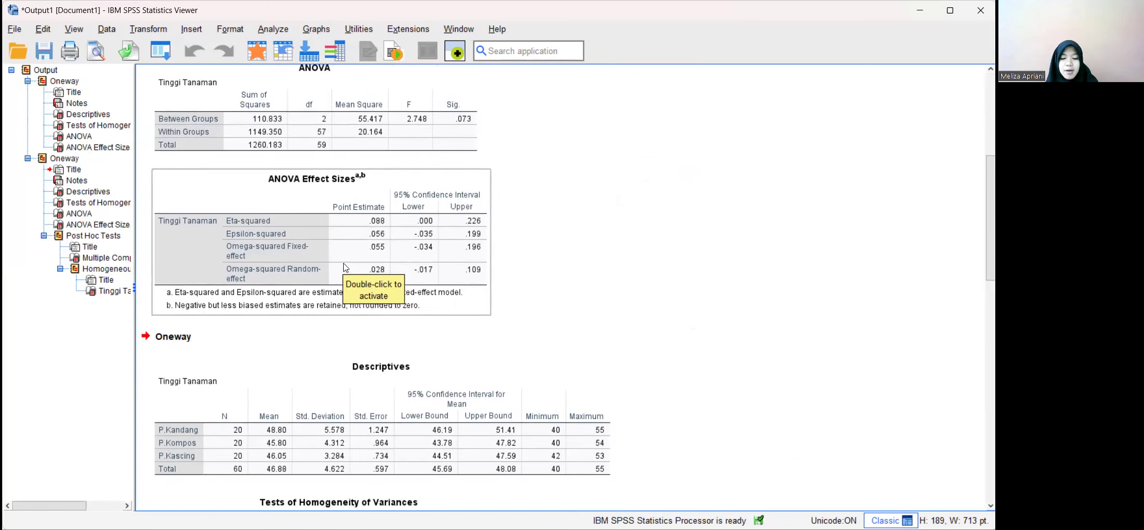
pyautogui.scroll(5, 346, 266)
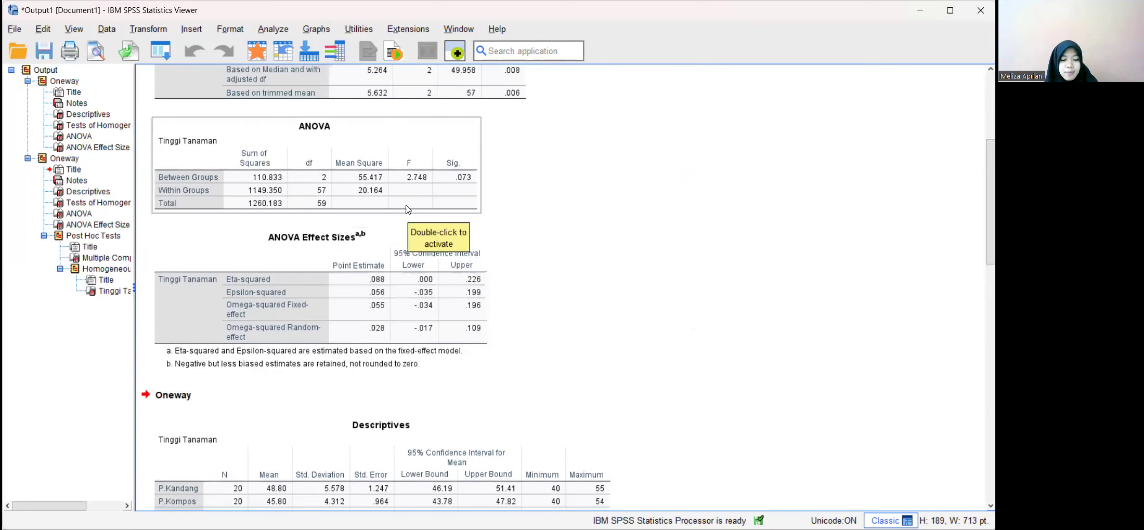
pyautogui.hscroll(1, 125, 342)
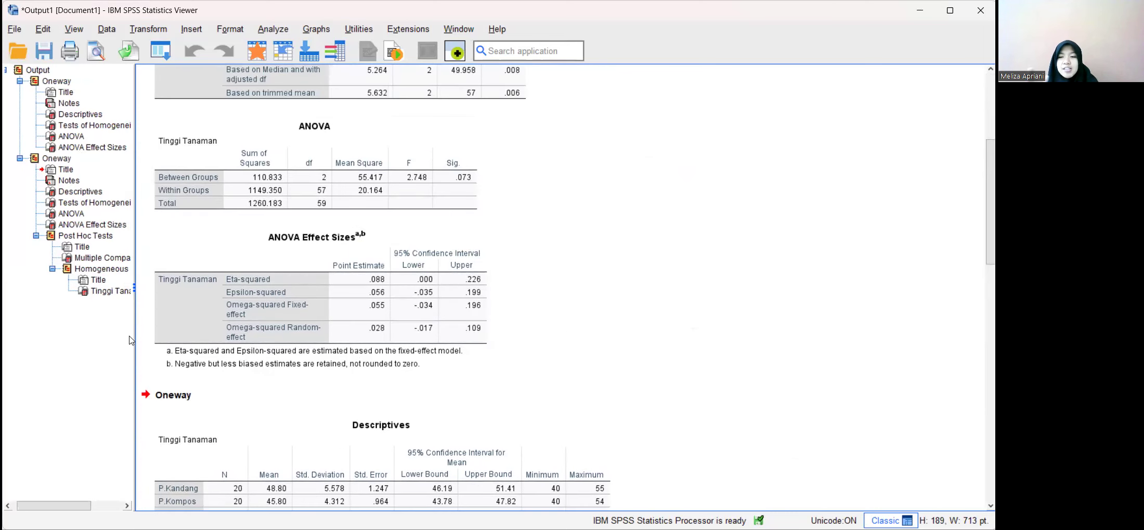